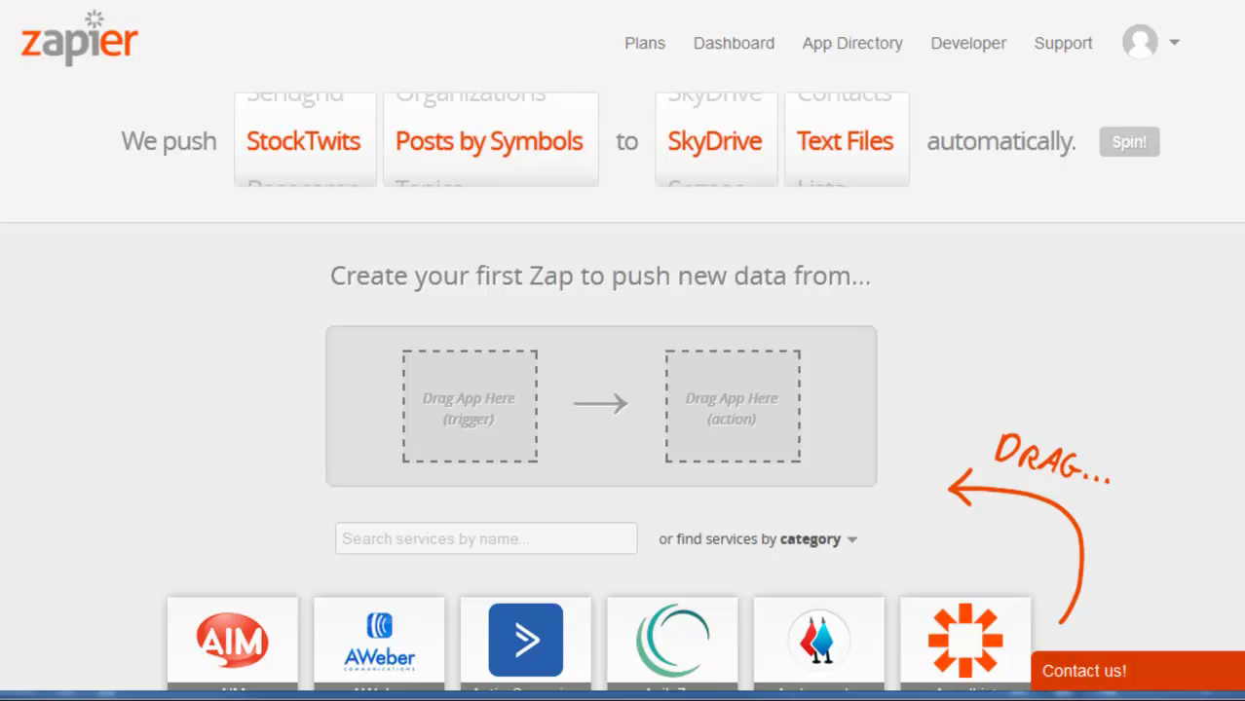
- Page to the end of the app list and set Twitter as the Zap's trigger app
scroll(623, 390, down, 4)
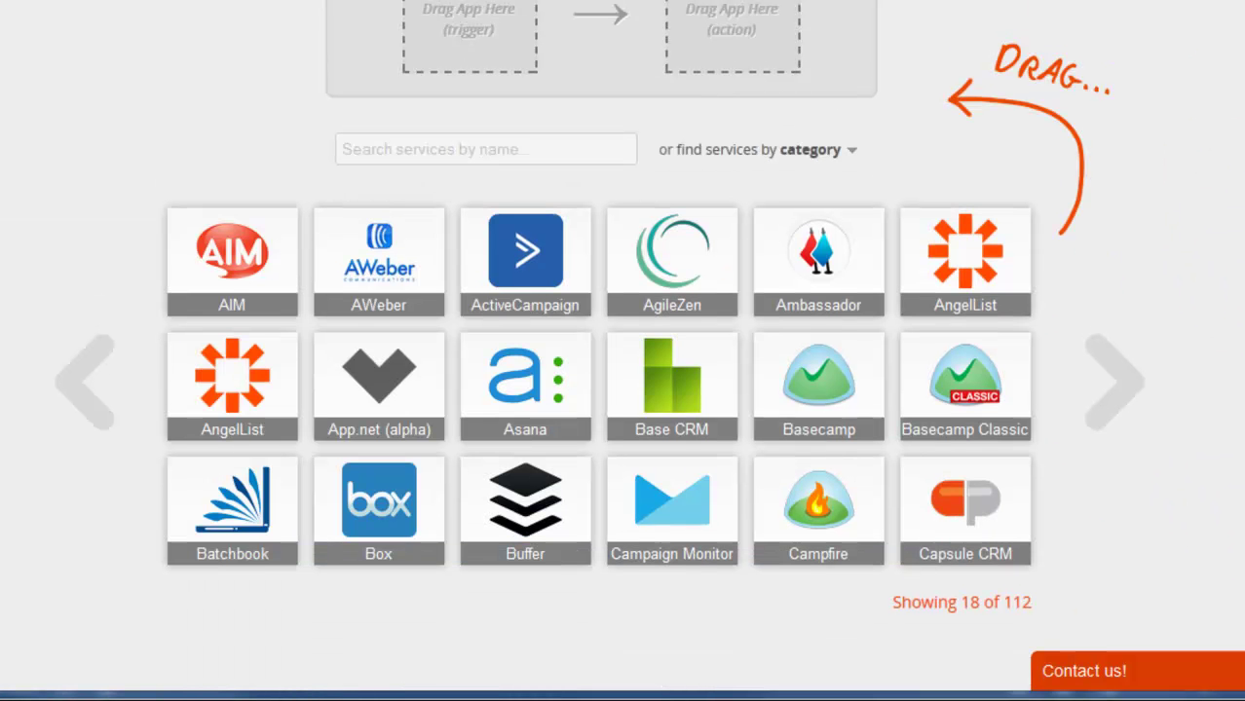
click(1126, 371)
click(1126, 370)
click(1128, 374)
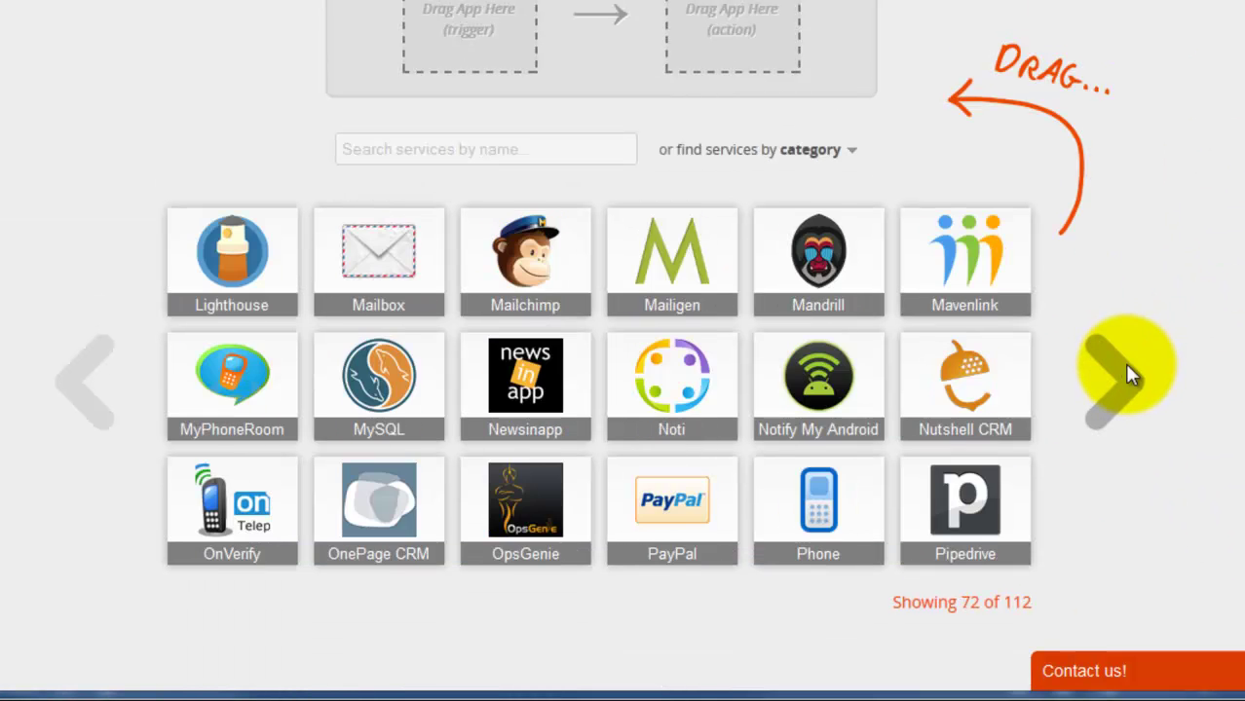
click(1128, 374)
click(1126, 370)
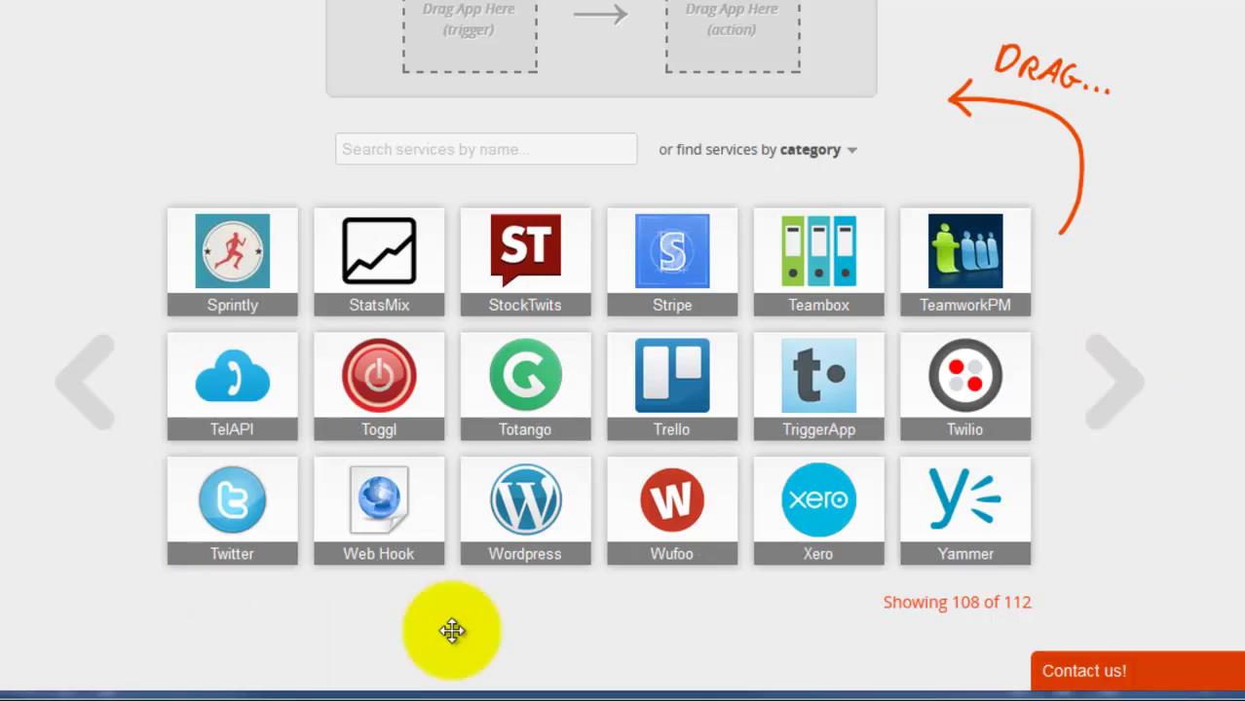
drag(283, 514, 468, 44)
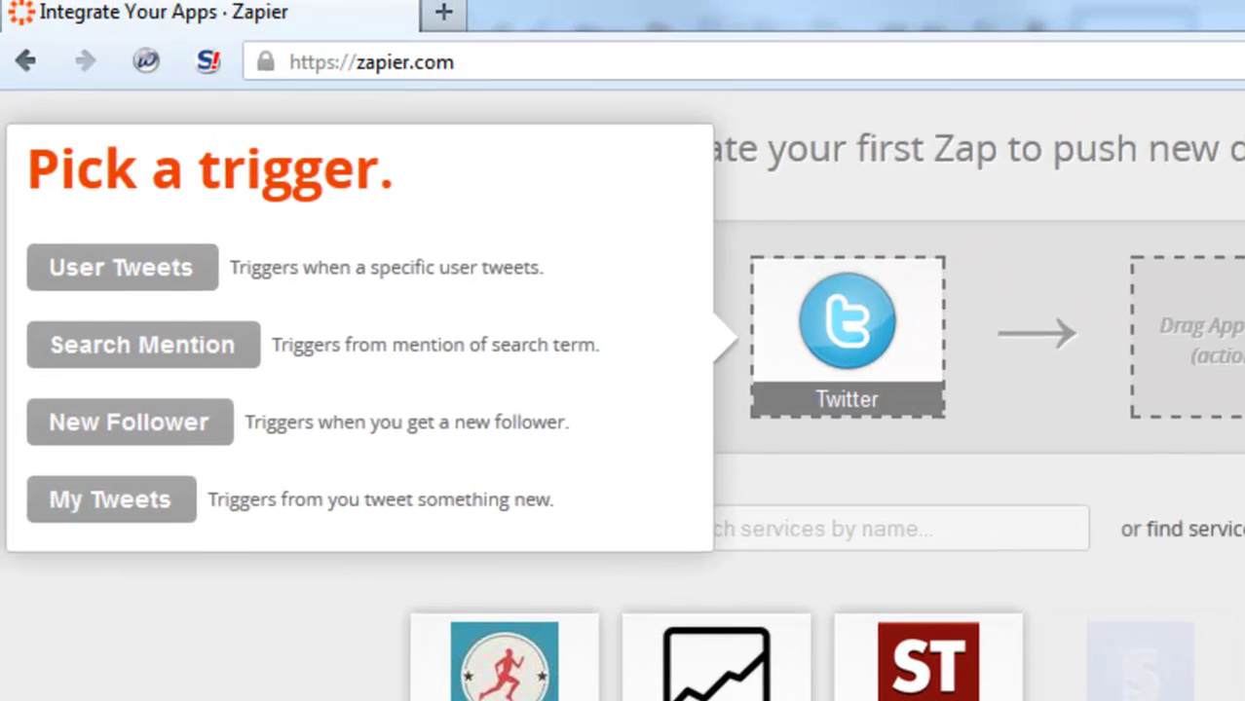
scroll(621, 398, up, 1)
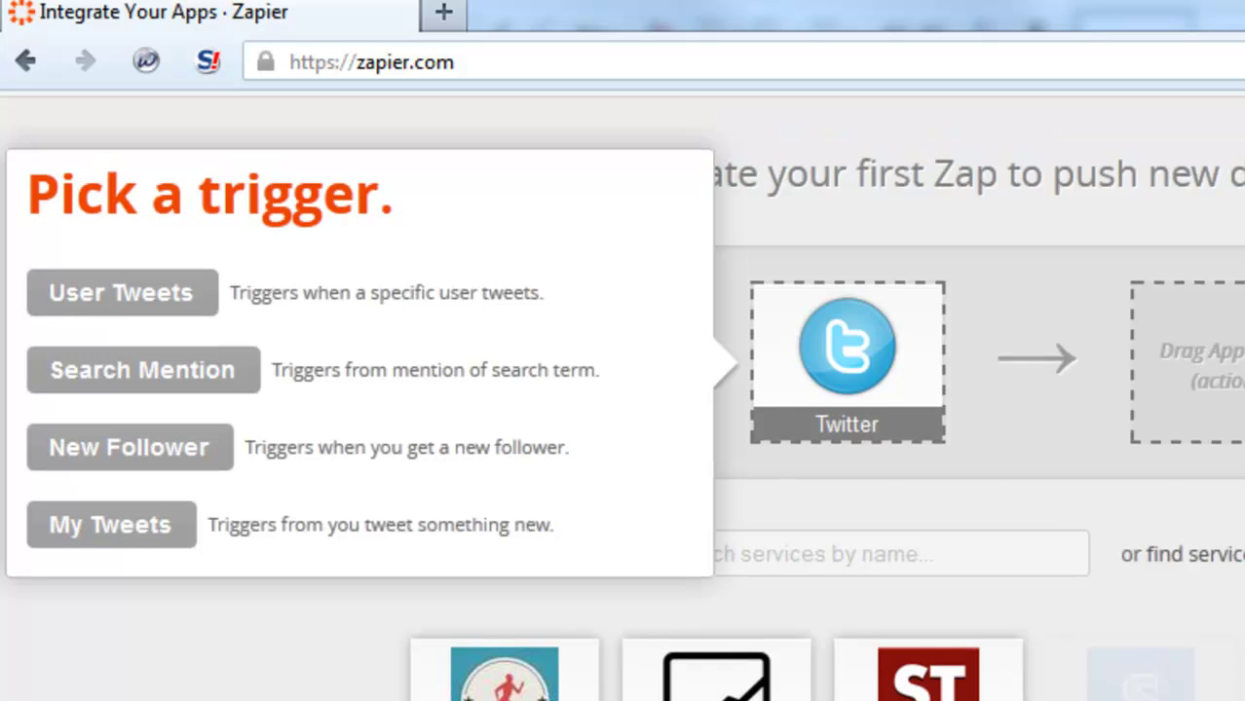
- Choose Search Mention as the trigger and Google Docs' Create Spreadsheet Row as the action, then create the Zap
click(195, 373)
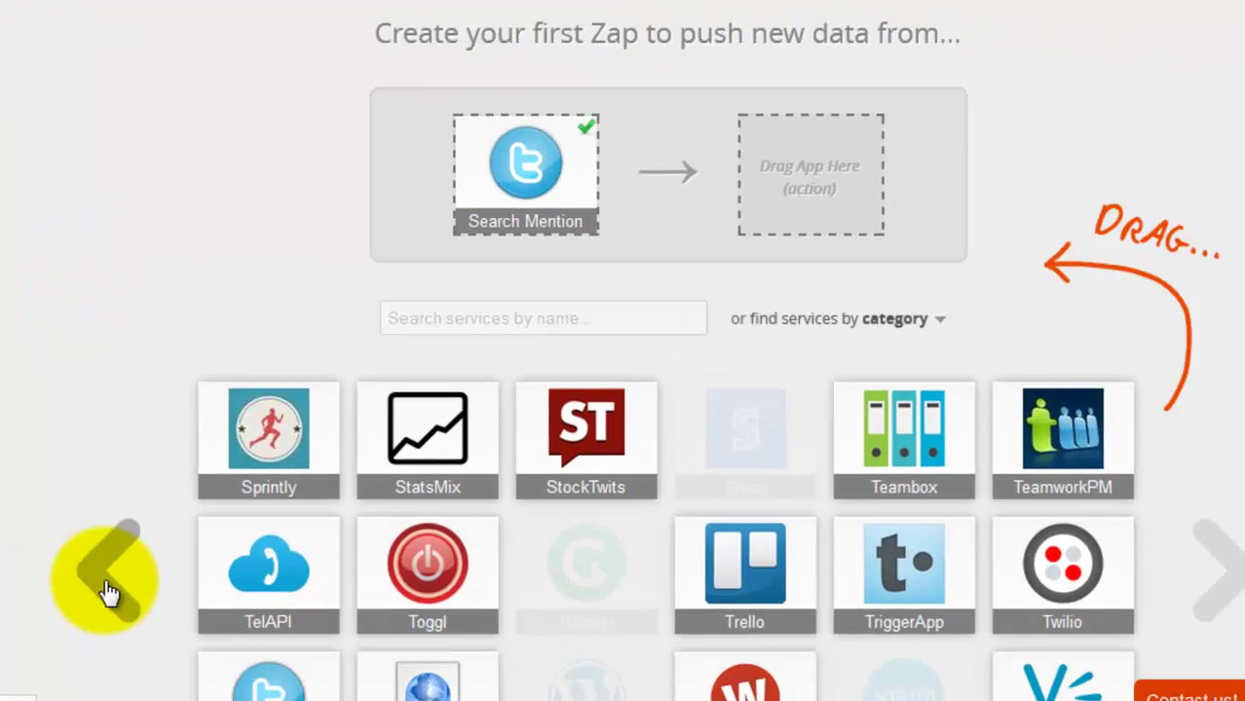
click(91, 553)
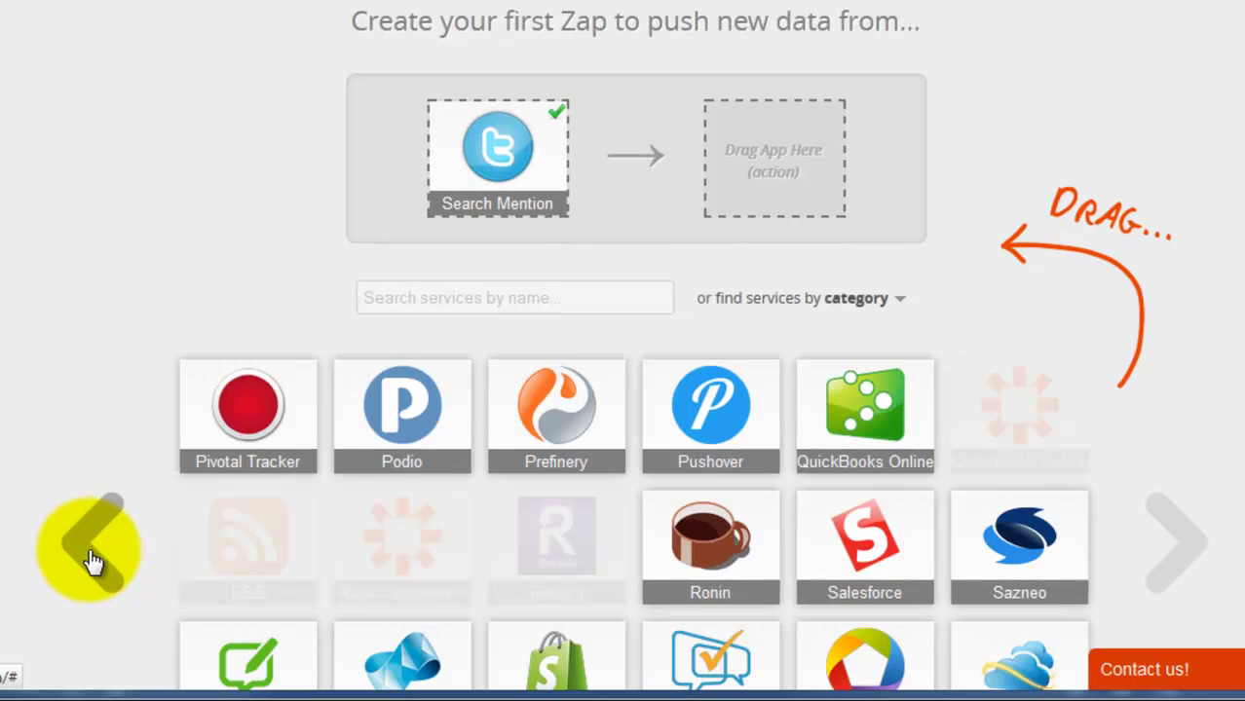
click(88, 553)
click(89, 551)
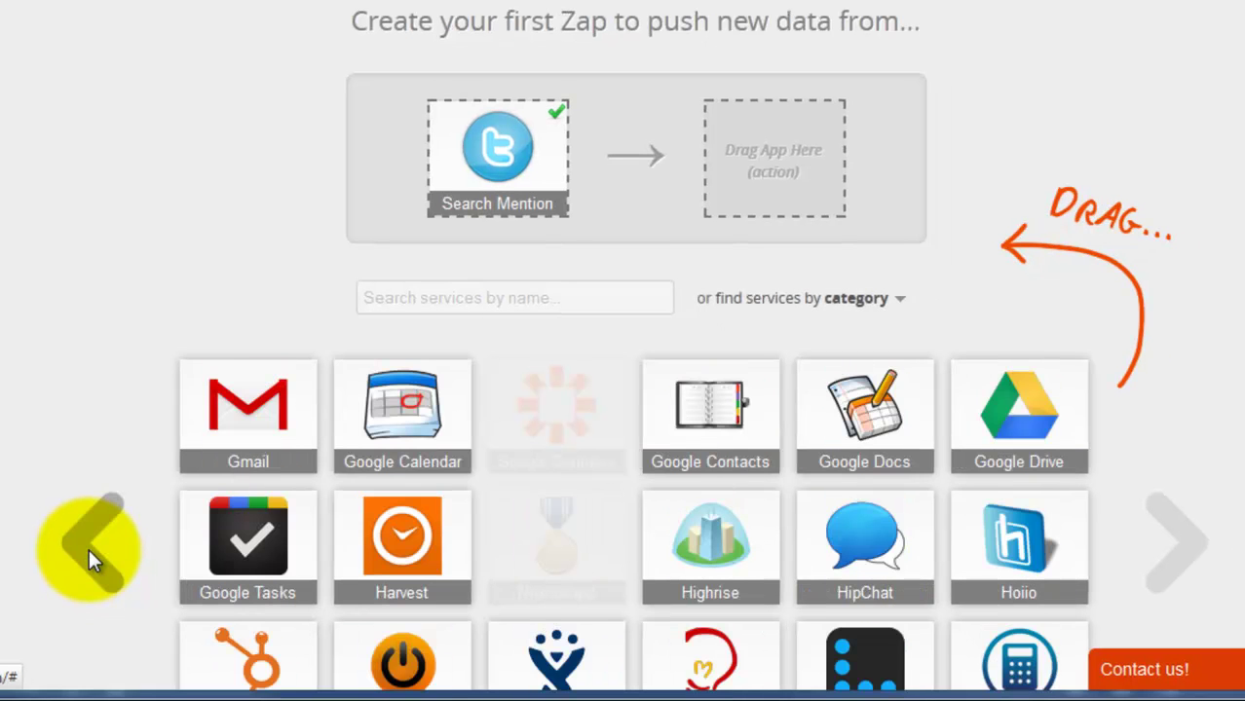
drag(880, 426, 749, 129)
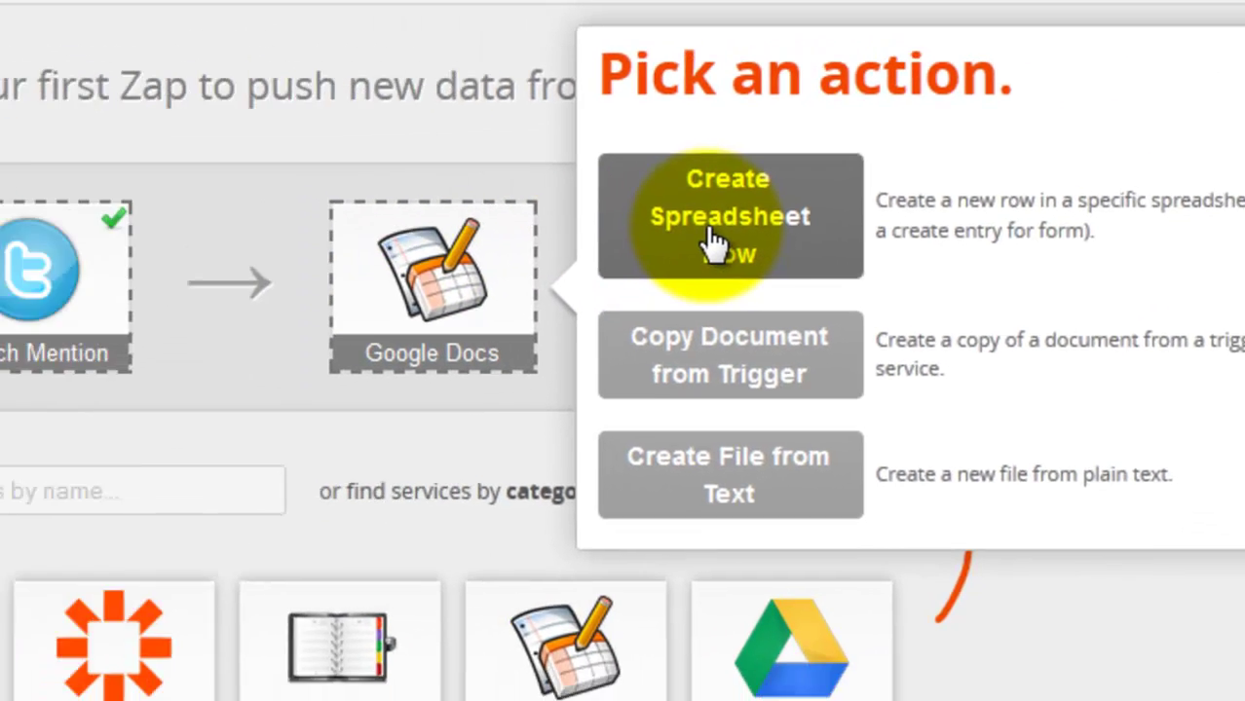
click(714, 244)
click(559, 474)
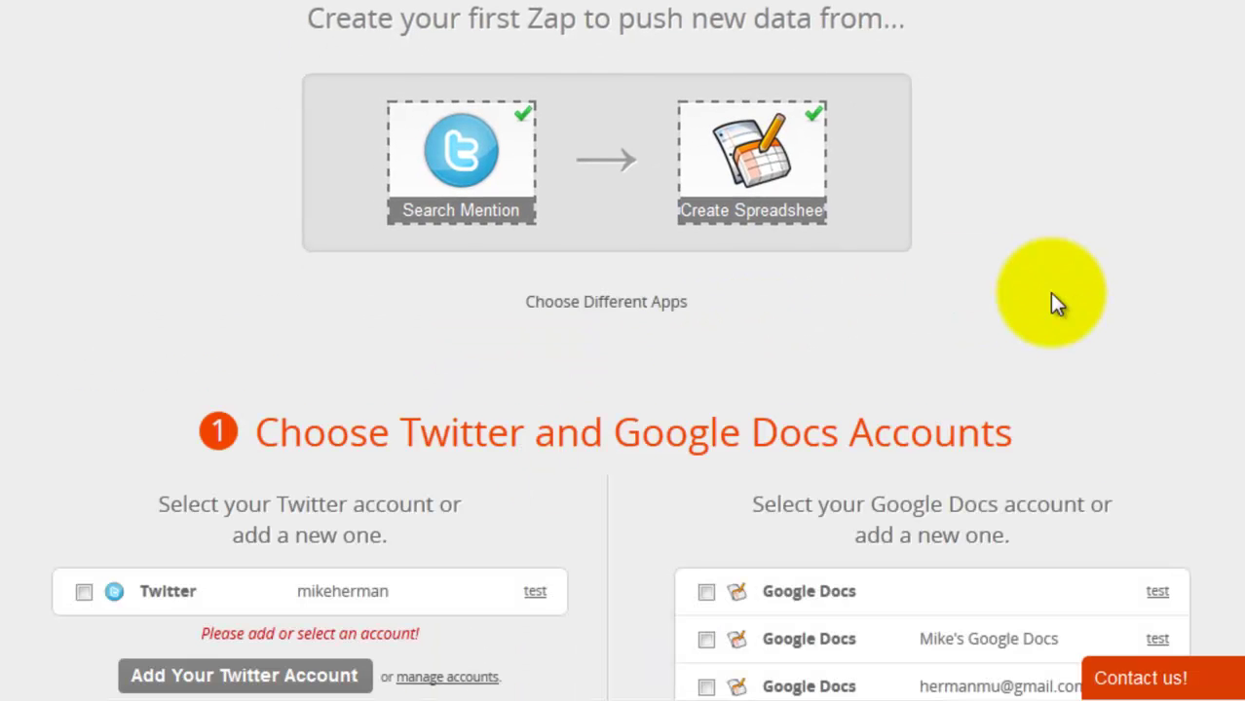
- Connect the Twitter account and first Google Docs account, and enter Obama as the mention term
scroll(1049, 304, down, 3)
click(84, 299)
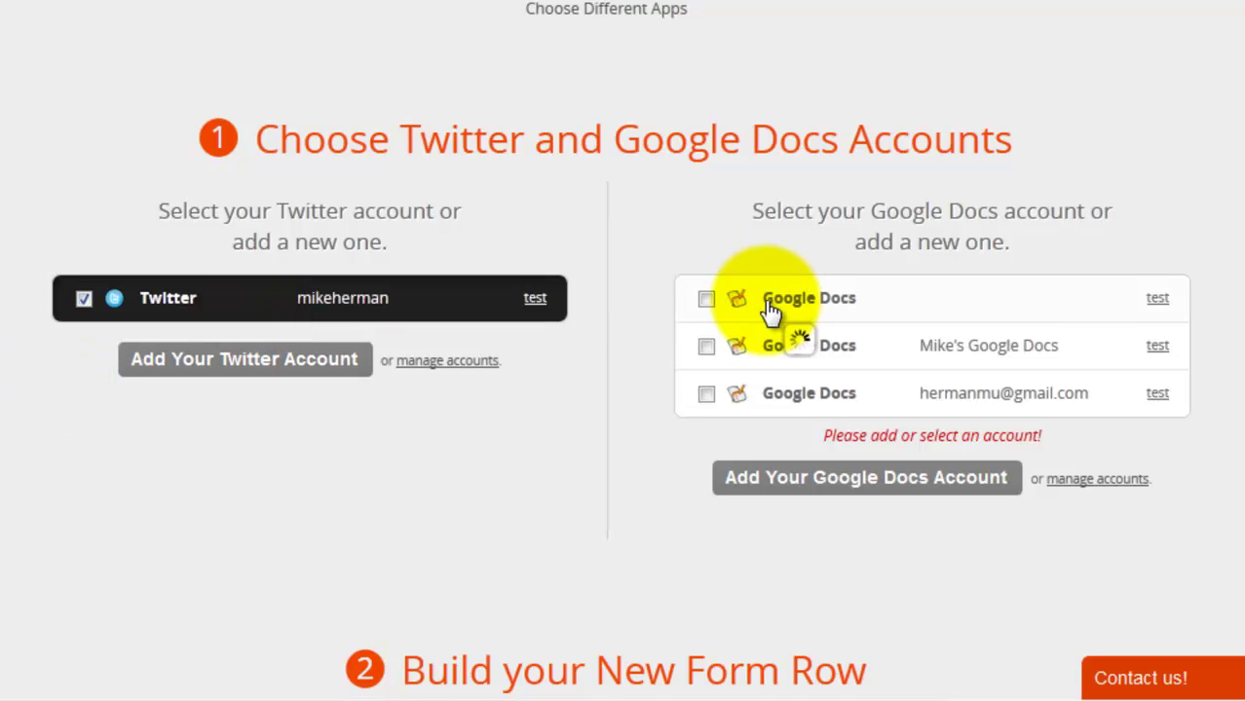
click(707, 299)
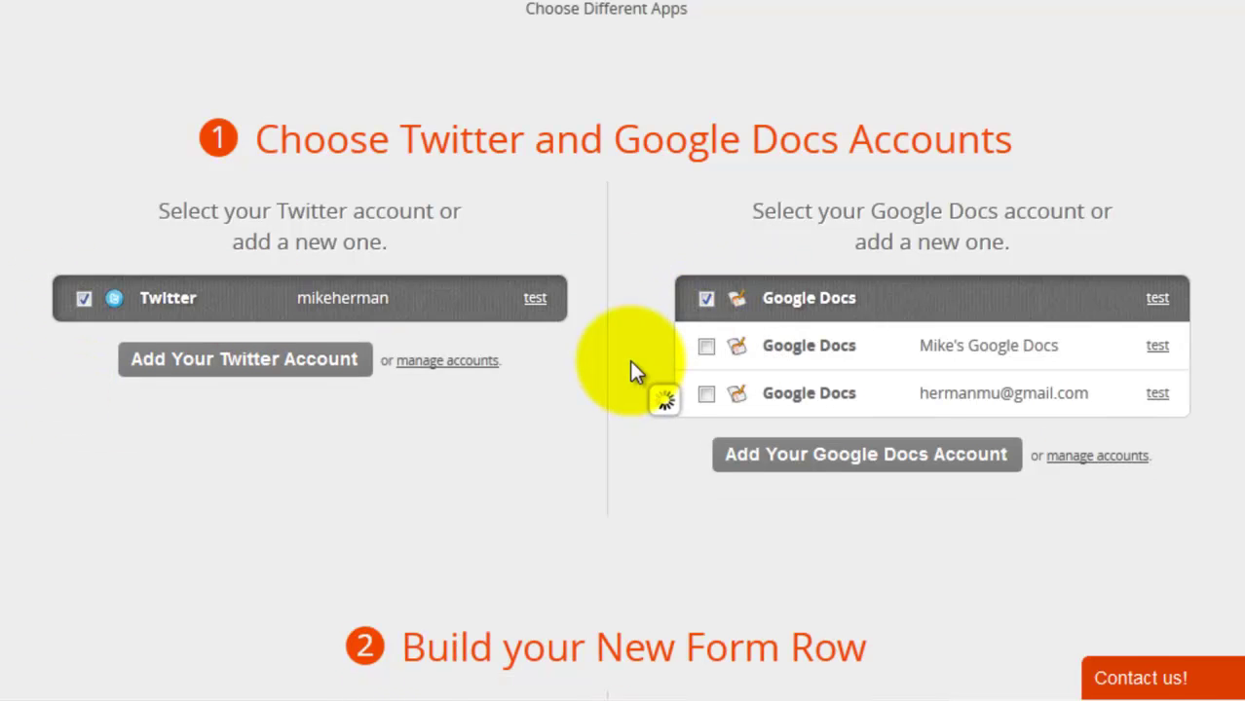
click(326, 484)
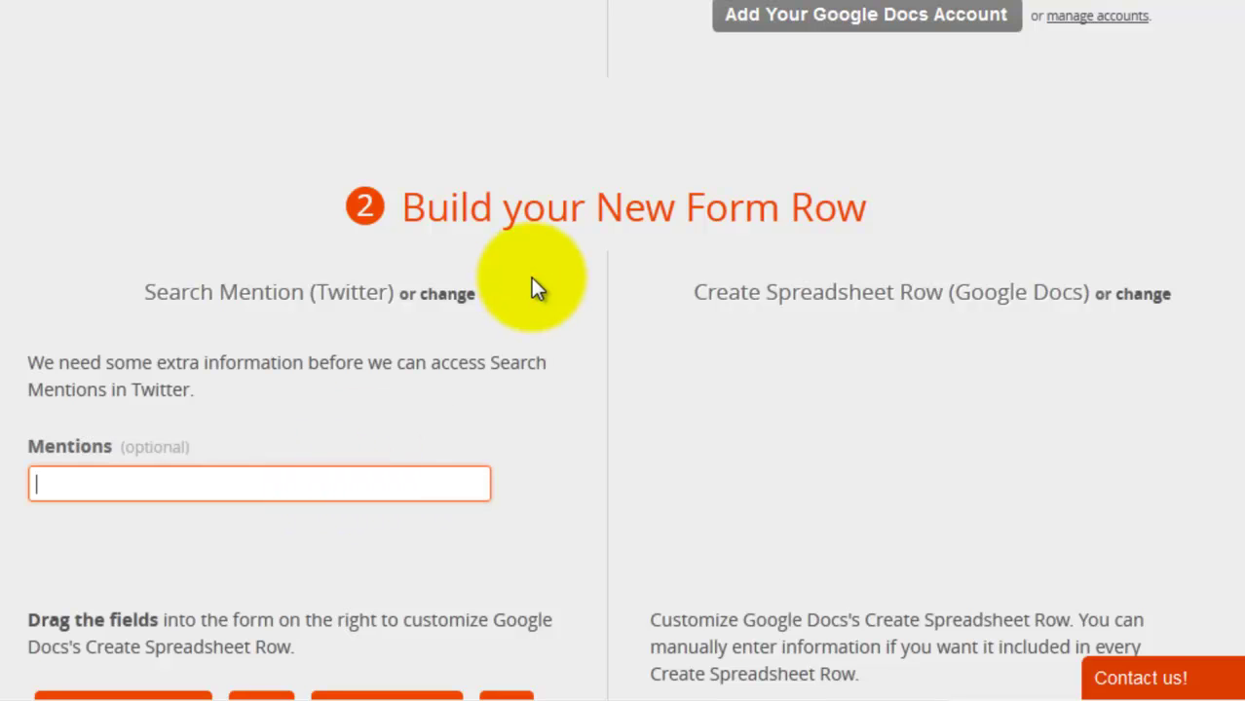
text(Obama)
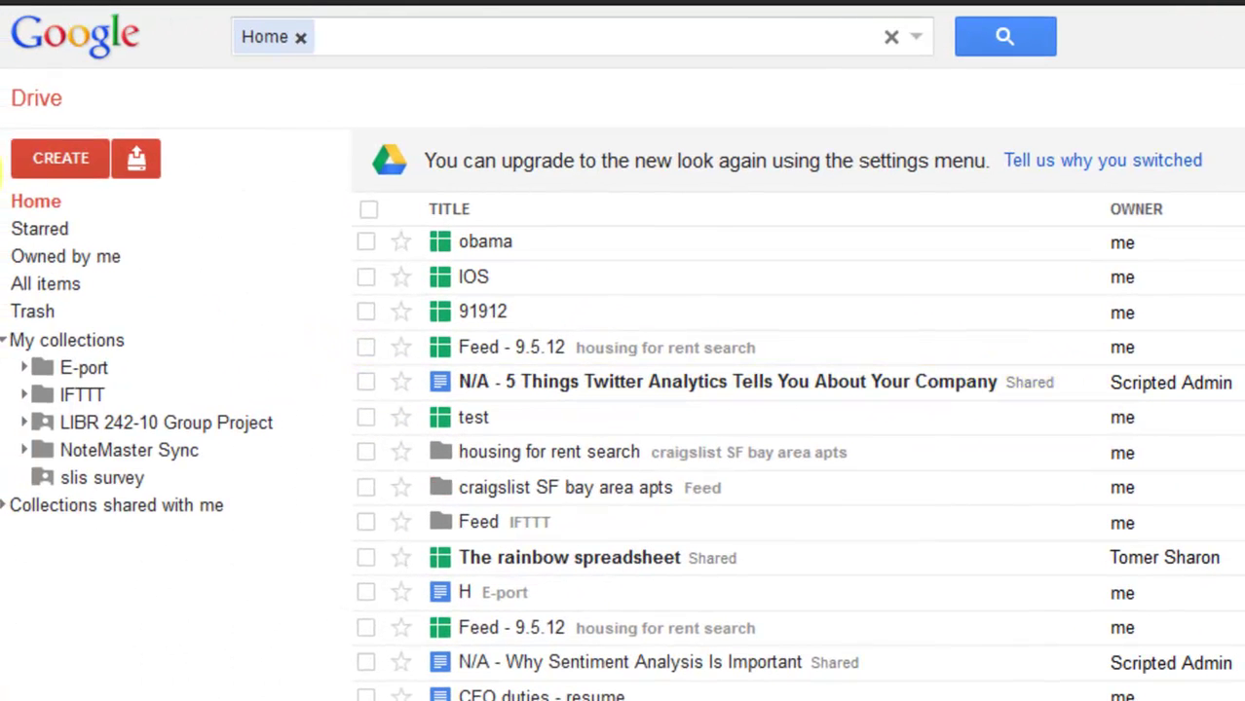
- Create a new Google spreadsheet with Title in A1 and test in A2
click(82, 159)
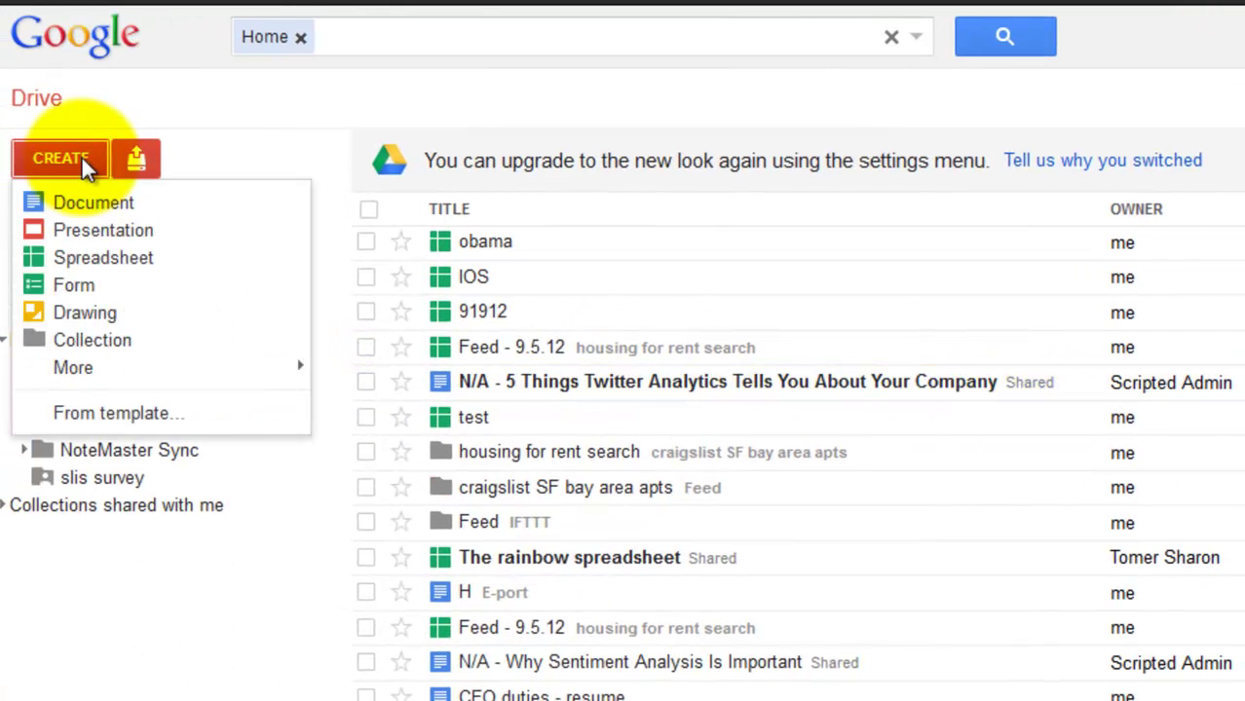
click(95, 261)
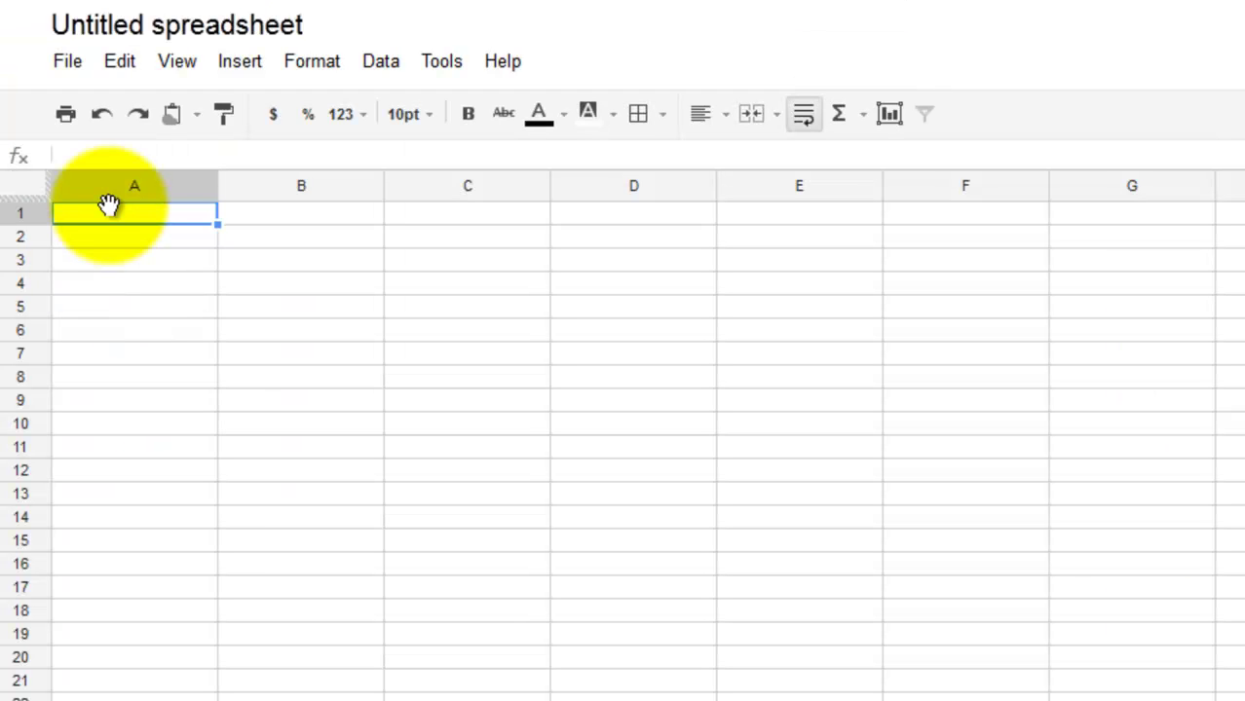
text(Title)
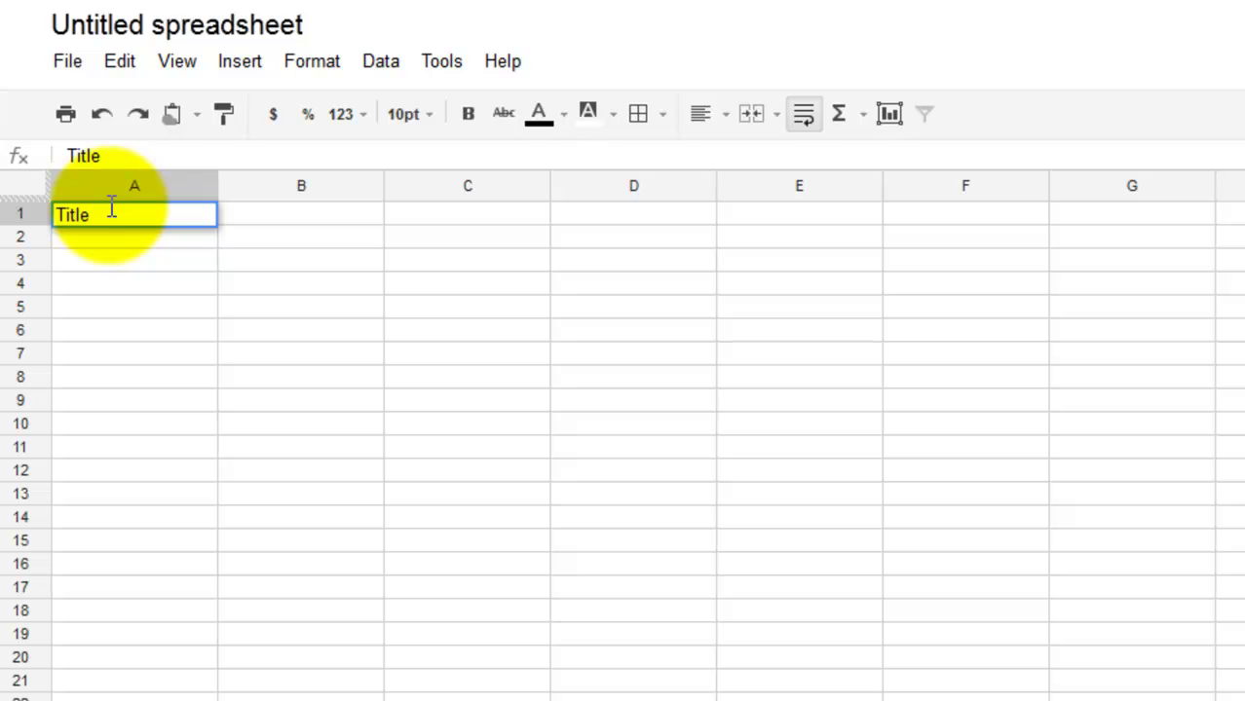
key(Return)
text(test)
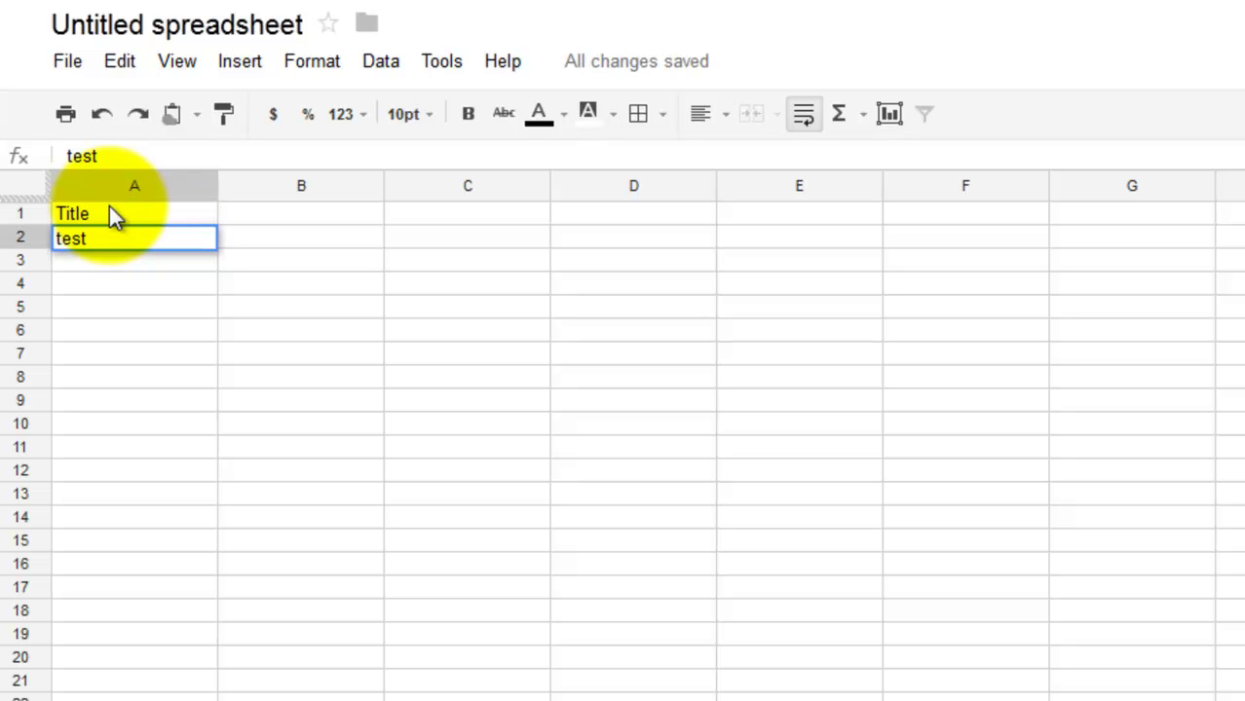
key(Return)
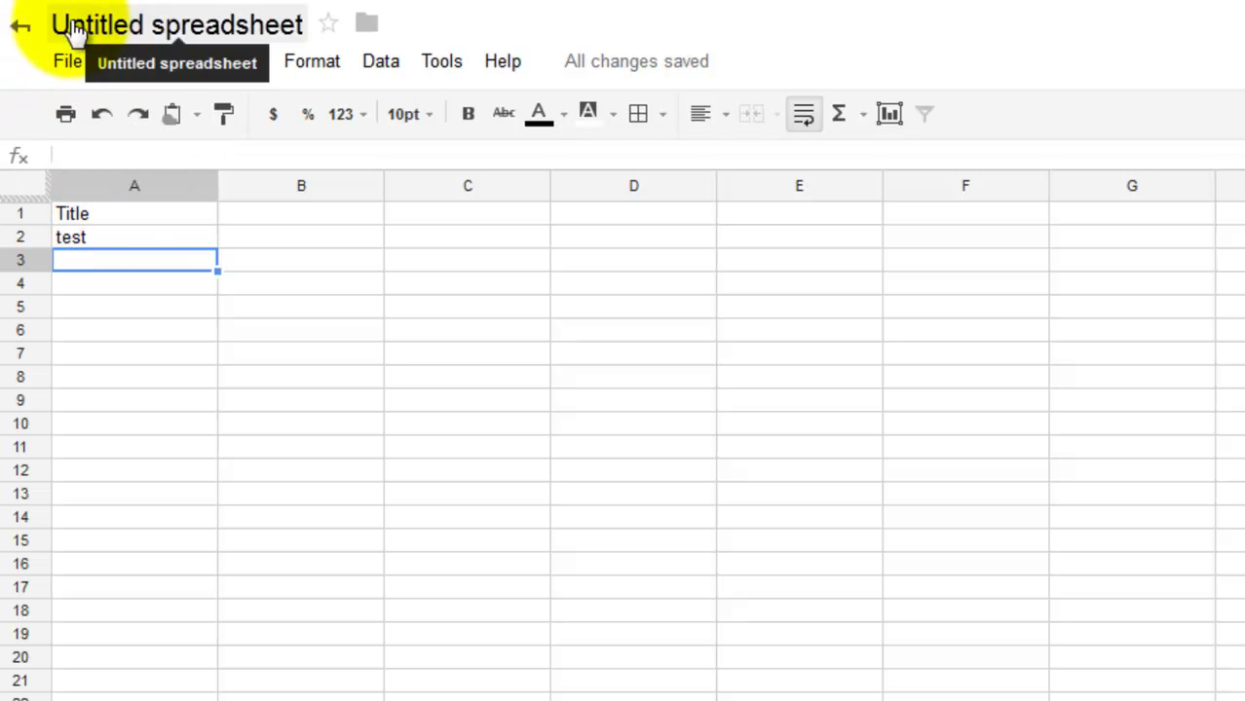
- Rename the spreadsheet to Obama10072012
click(119, 30)
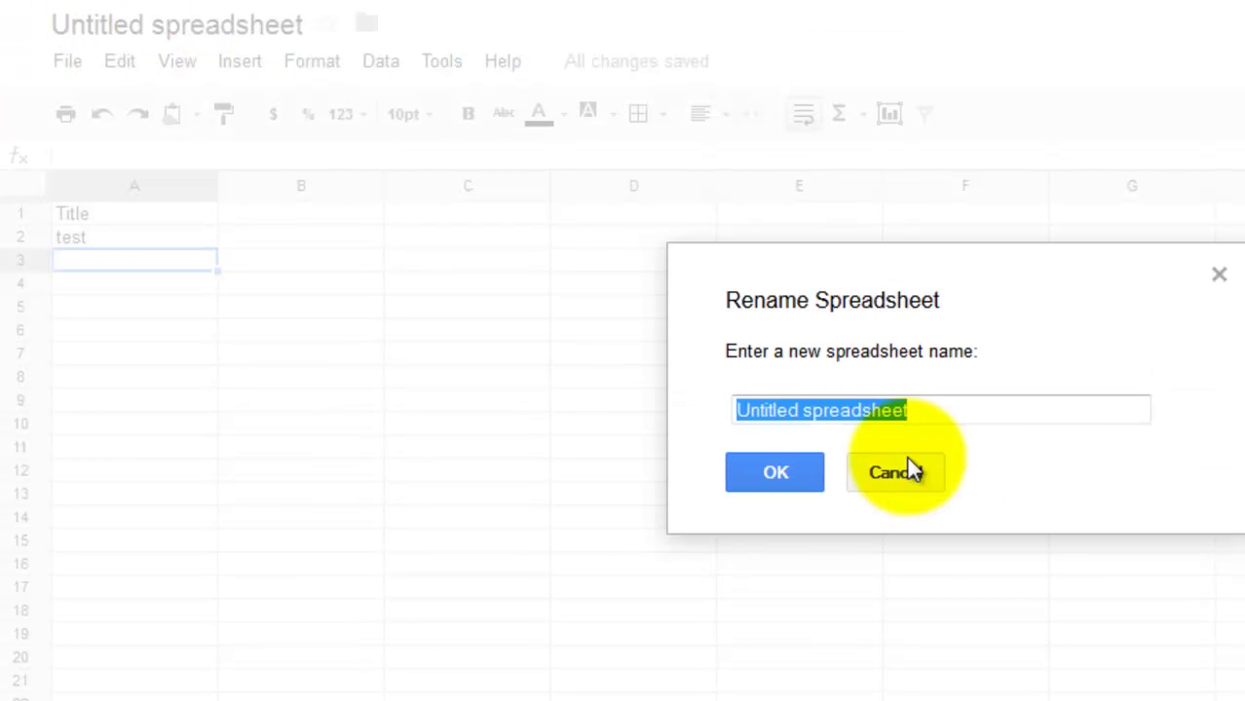
text(Obama)
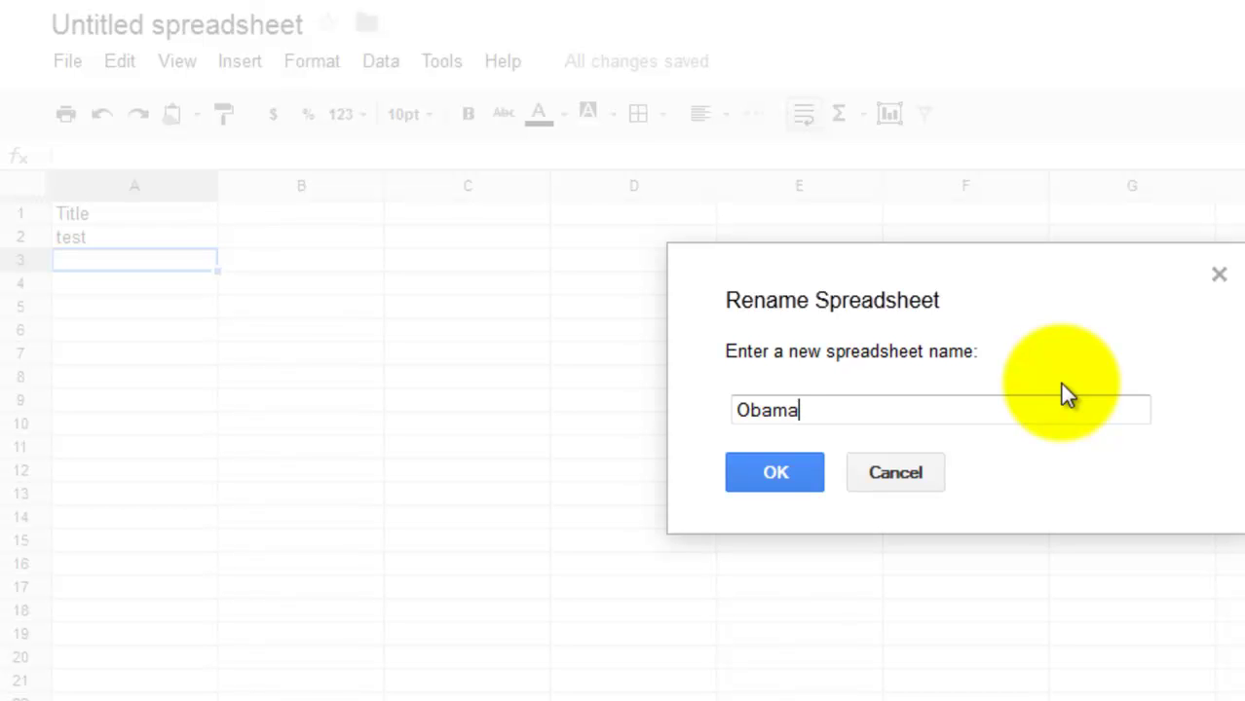
text(10072012)
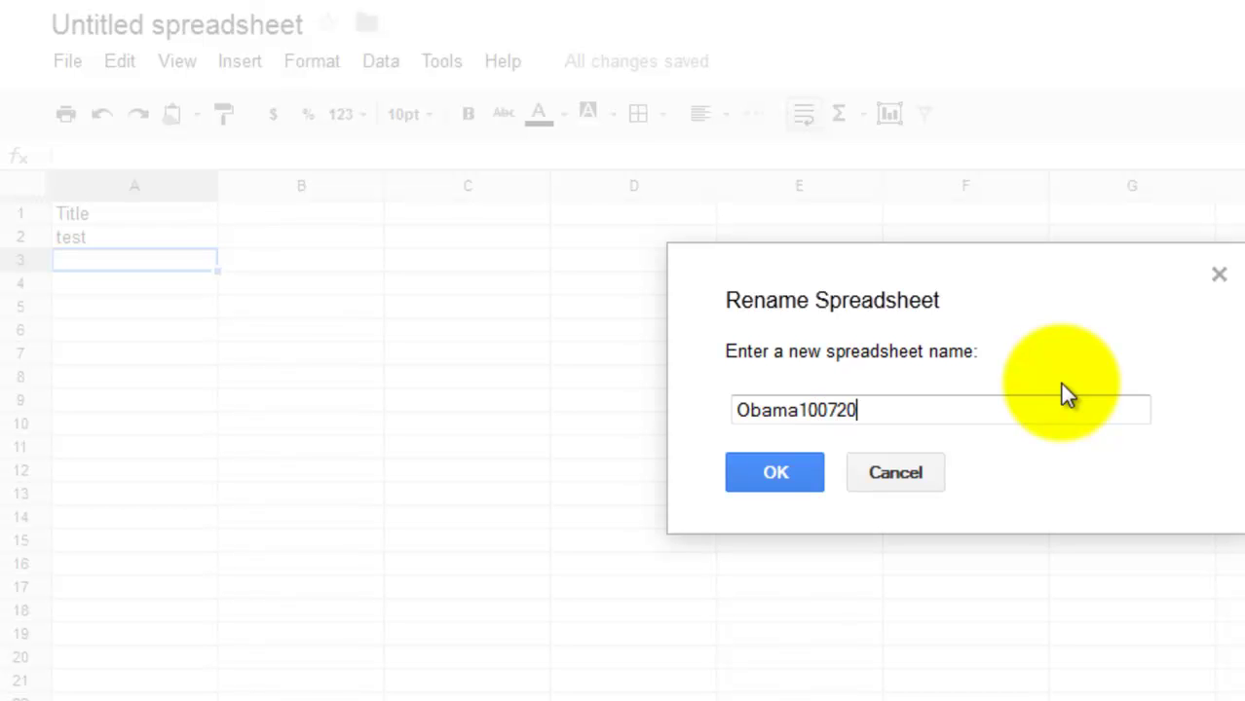
click(780, 473)
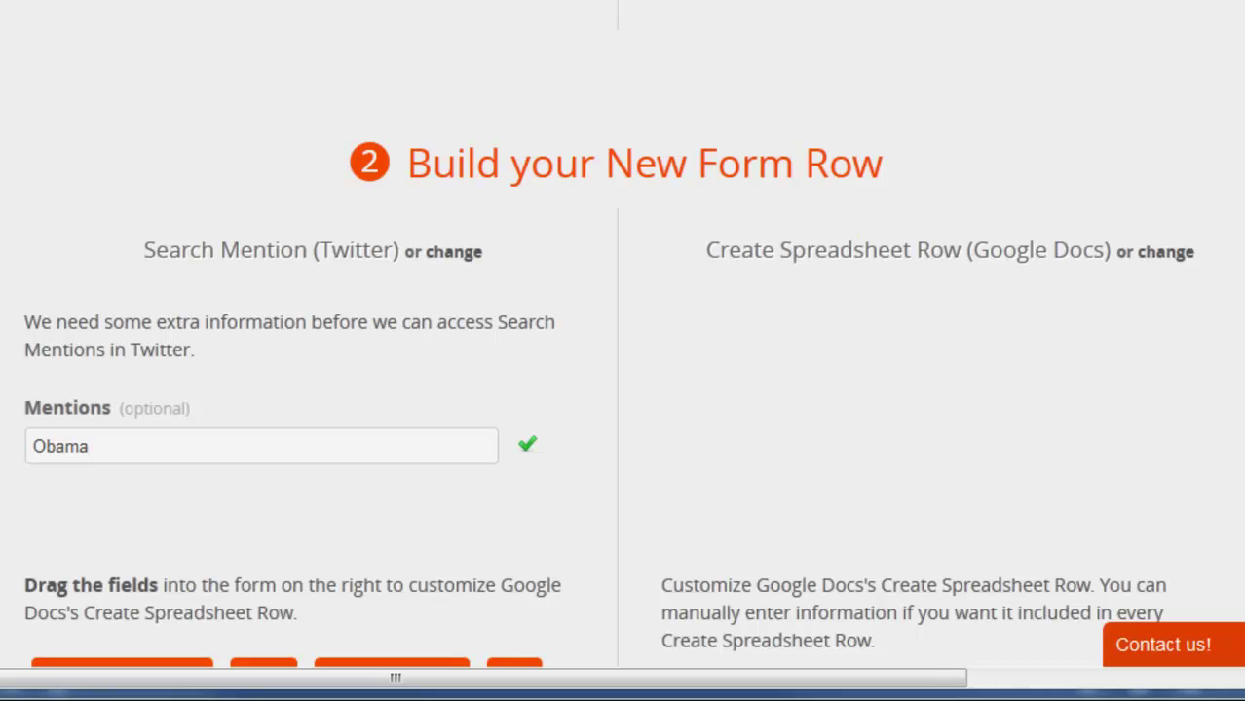
- Target Sheet1 of Obama10072012 and map the tweet Text into the title column
scroll(1122, 367, down, 5)
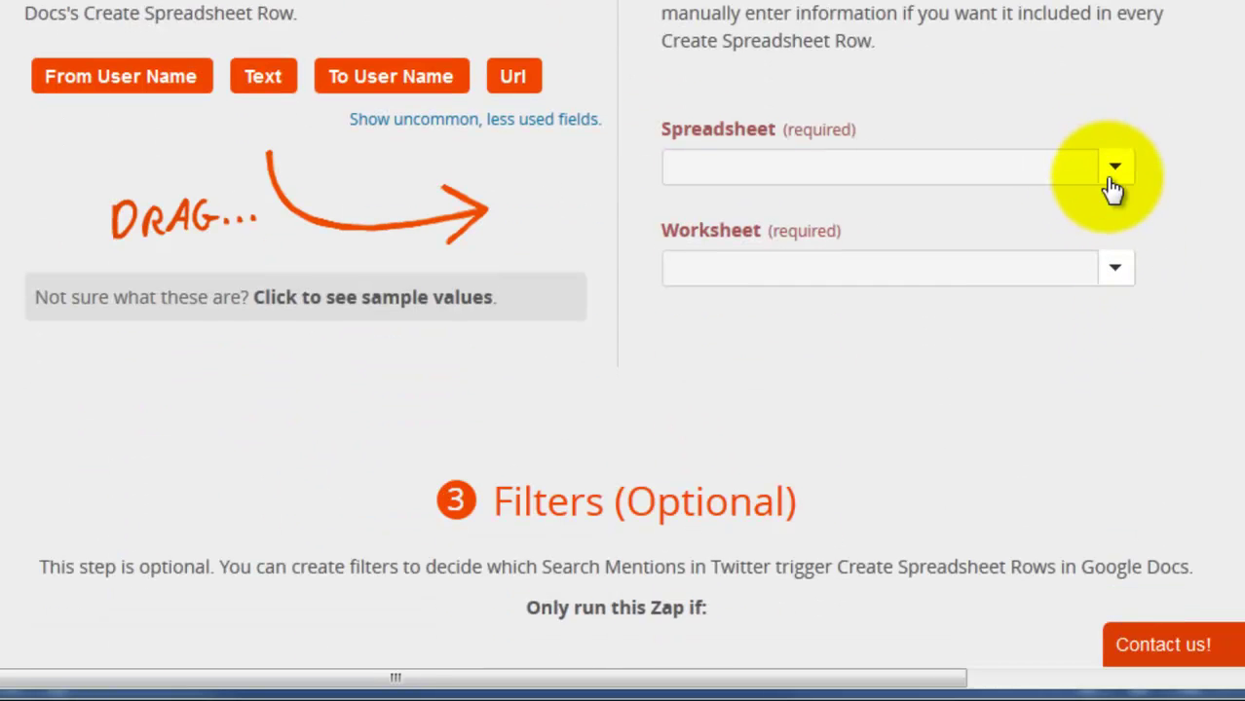
click(1116, 171)
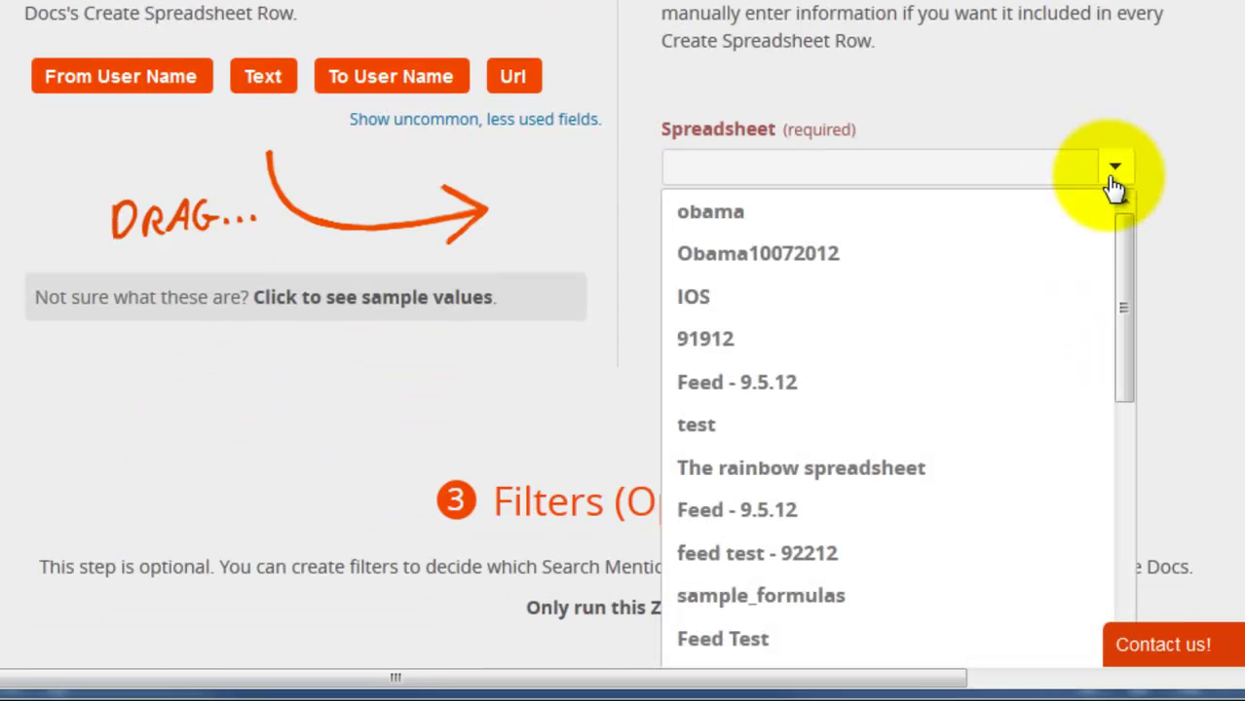
click(838, 261)
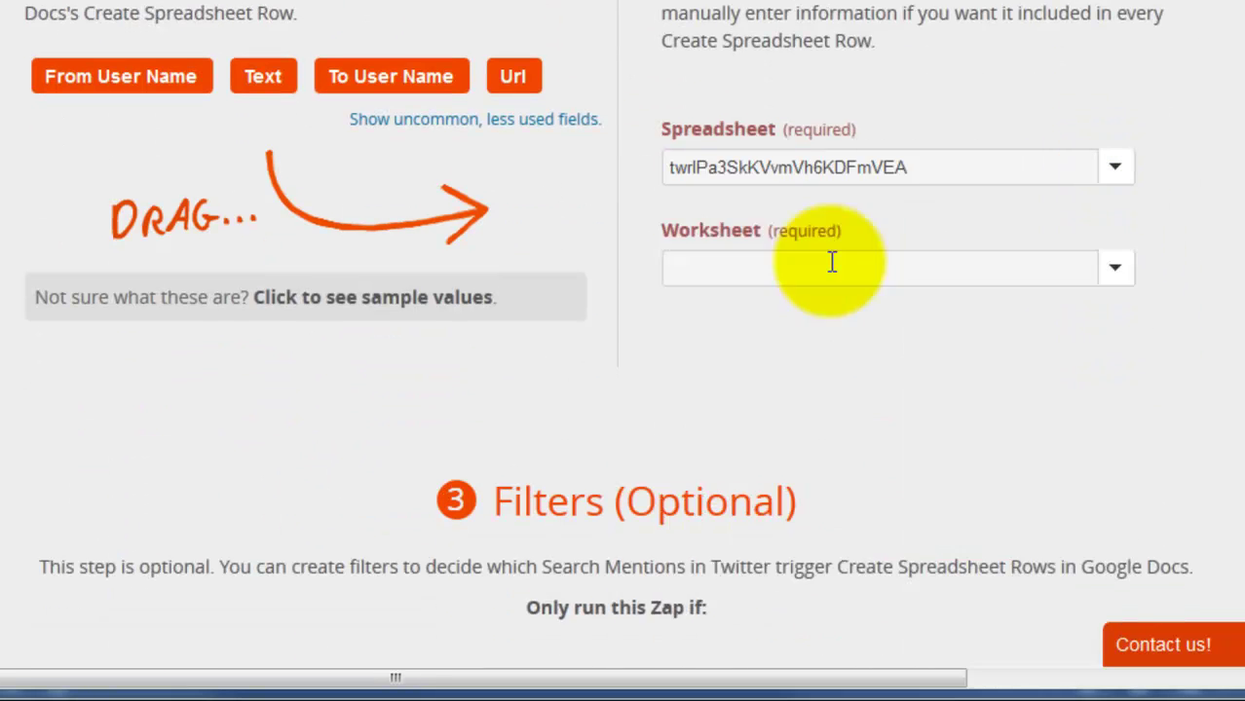
click(1119, 271)
click(952, 321)
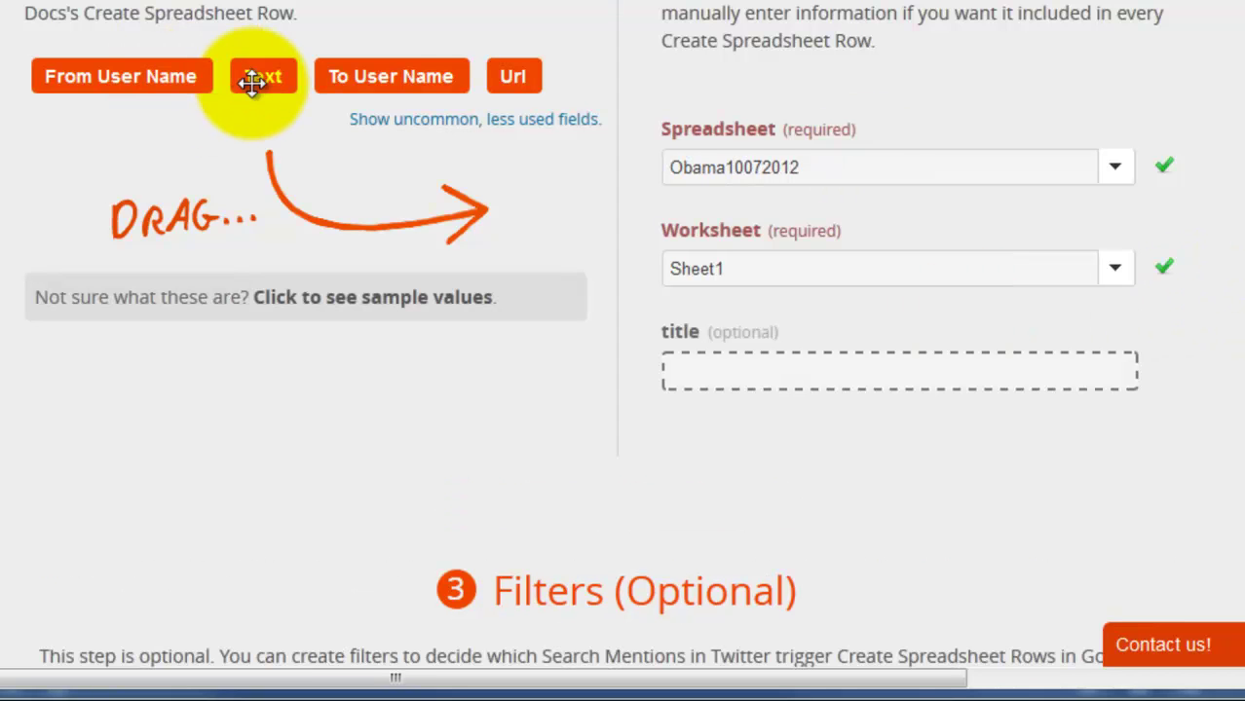
drag(255, 78, 716, 370)
scroll(1239, 322, down, 6)
scroll(1239, 322, down, 5)
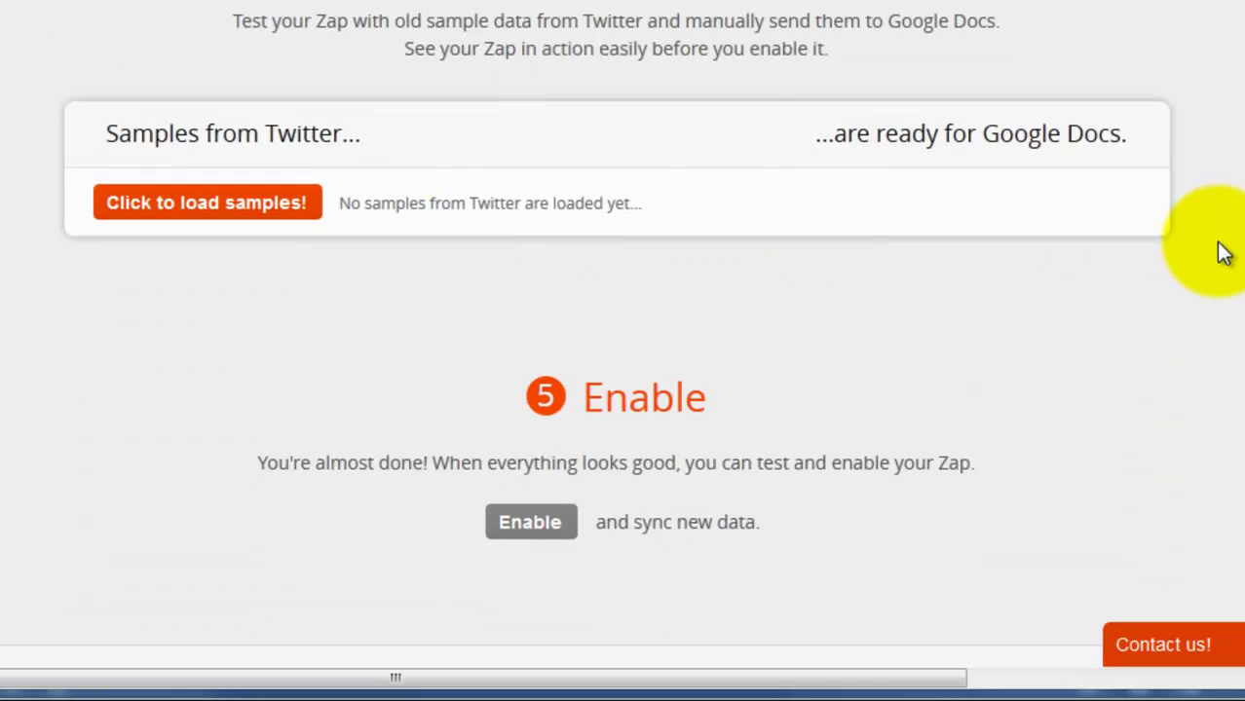
- Enable the Twitter-to-Google-Docs Zap
scroll(1225, 253, down, 2)
click(514, 338)
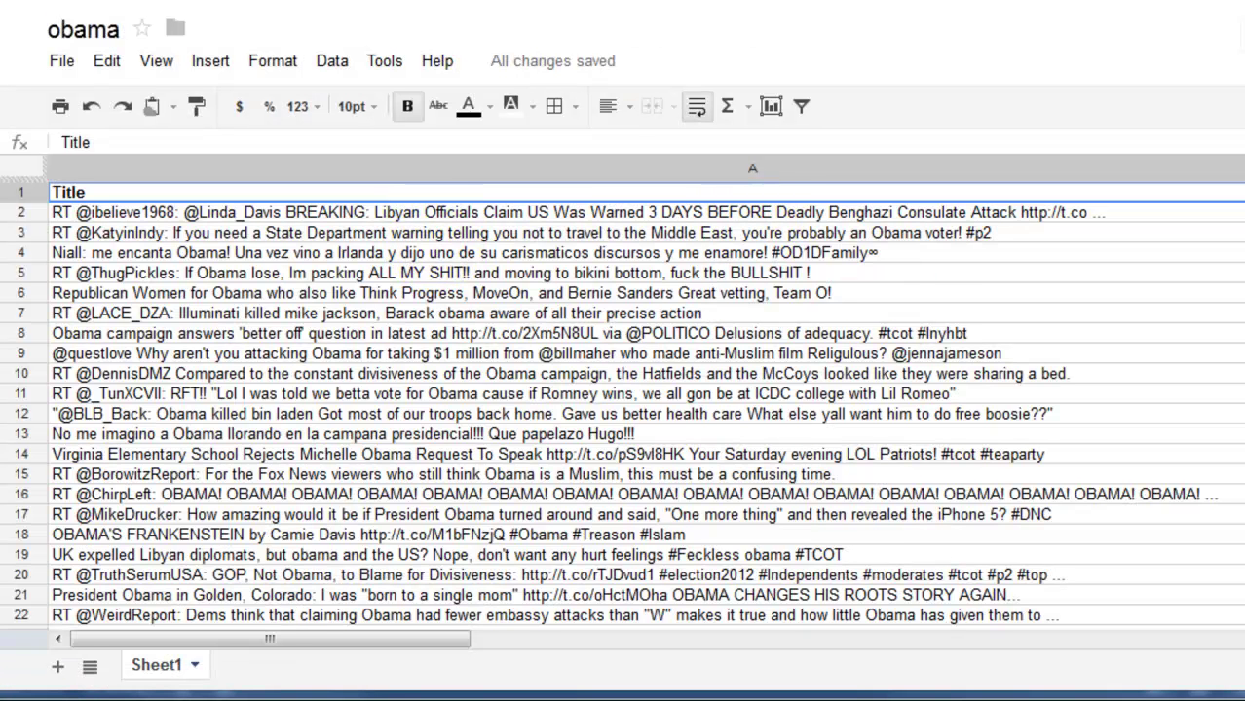
scroll(1179, 334, down, 9)
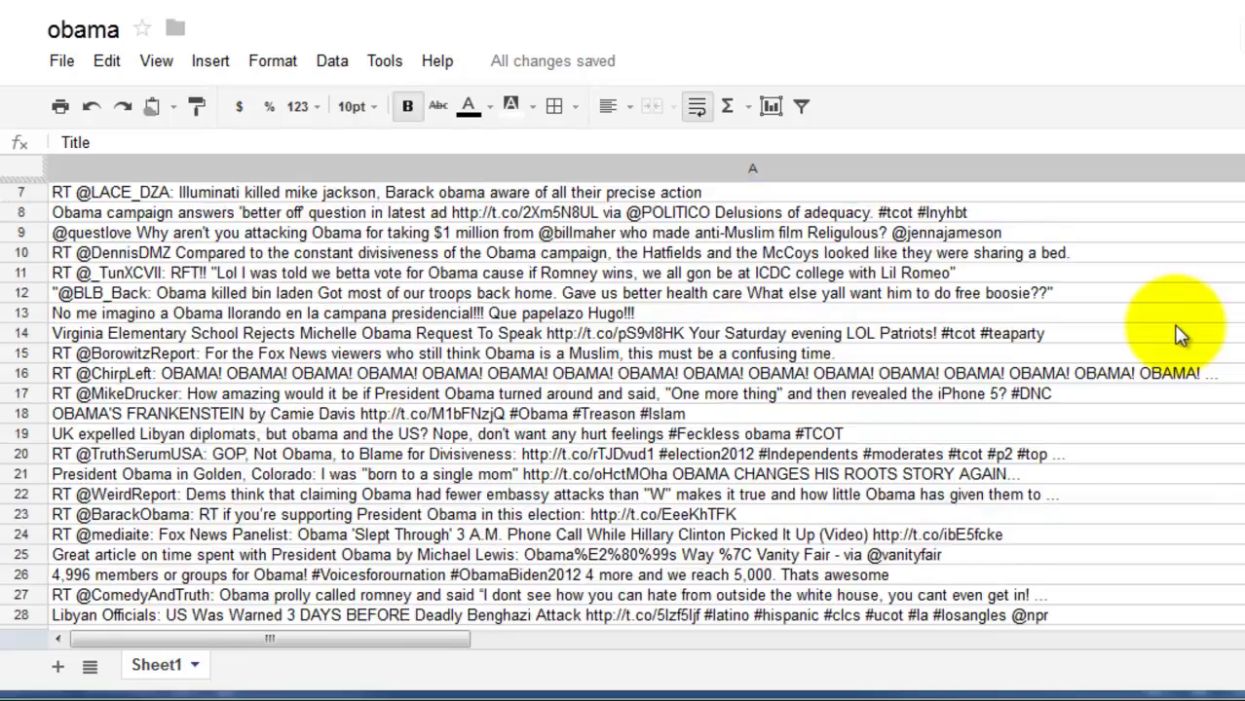
scroll(1178, 334, down, 20)
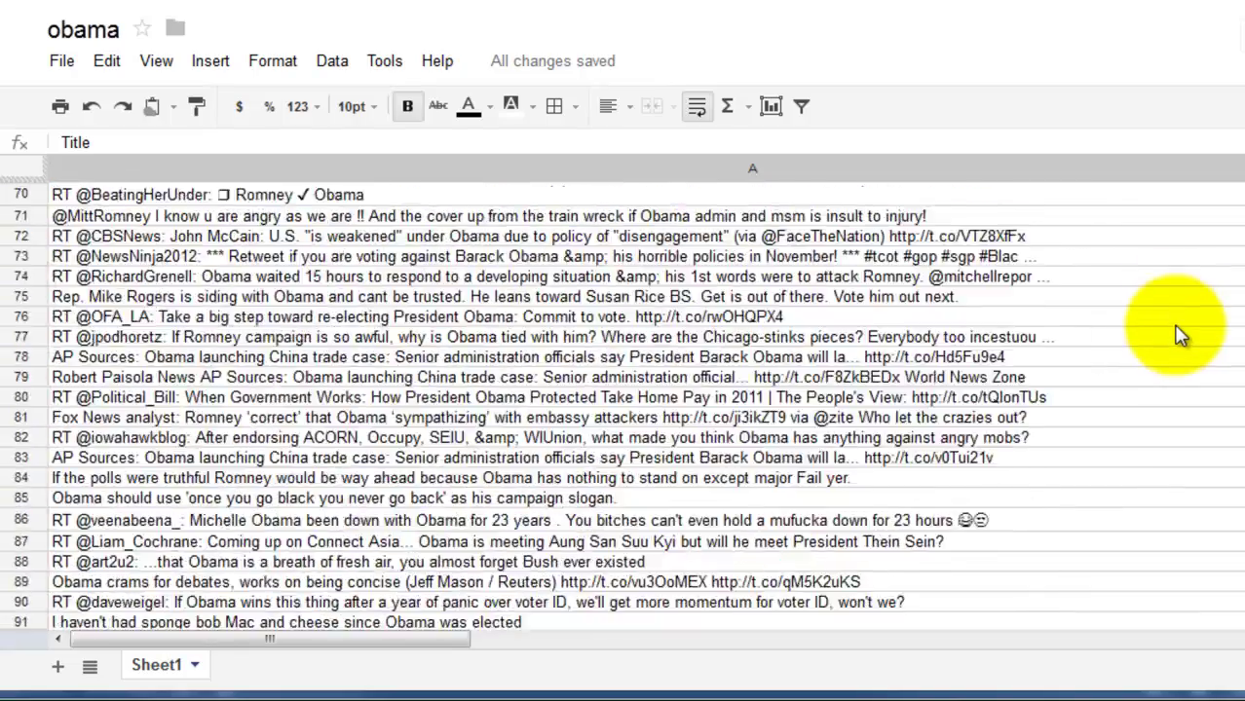
scroll(1178, 334, down, 15)
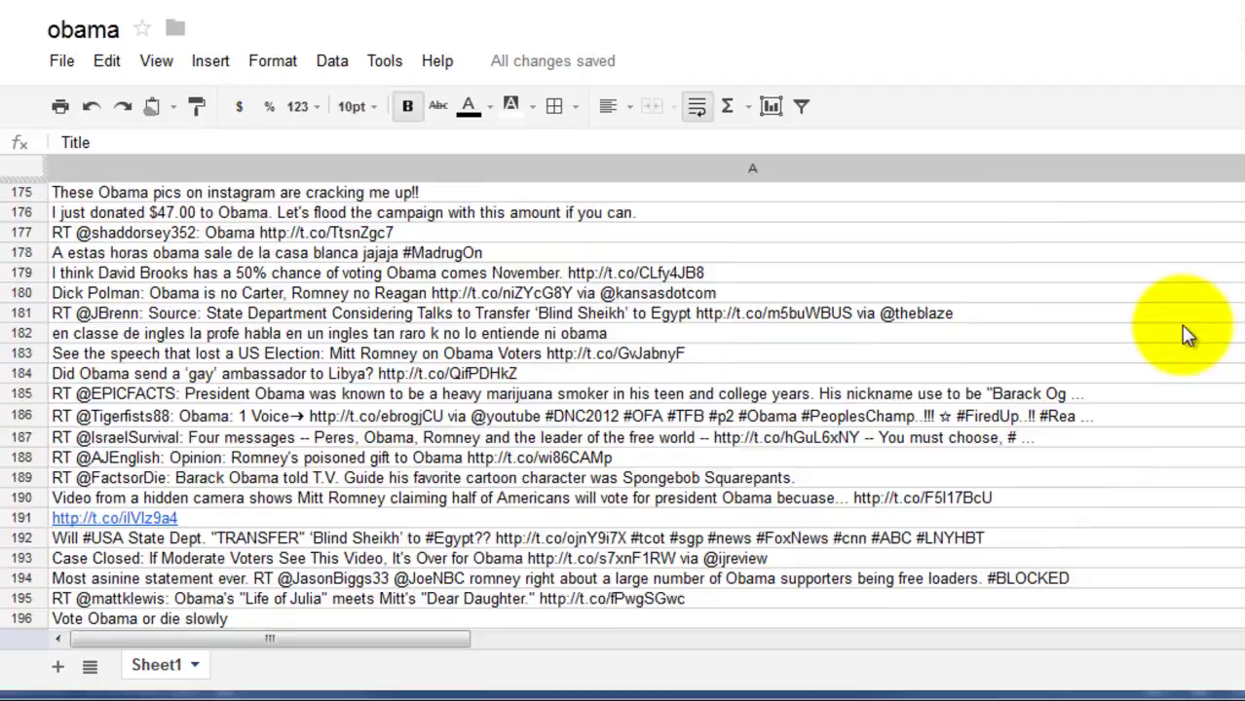
scroll(1179, 334, up, 8)
scroll(1178, 334, down, 20)
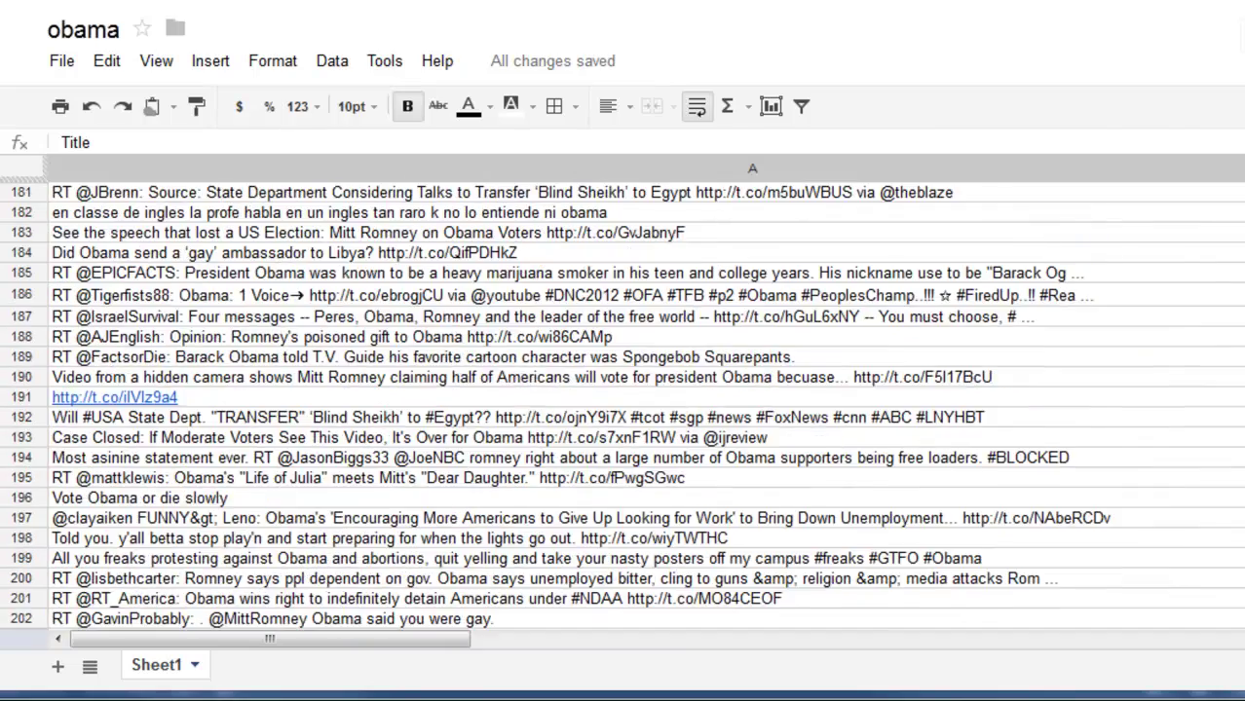
scroll(1178, 334, down, 20)
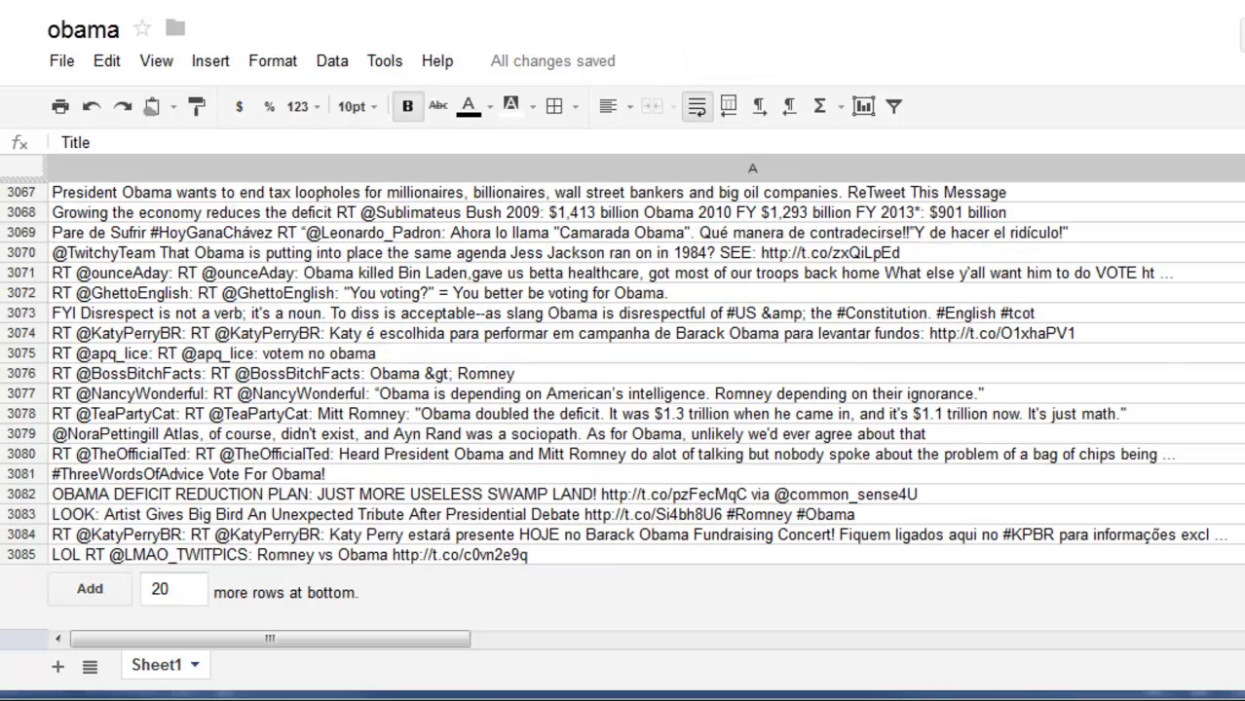
scroll(623, 390, up, 20)
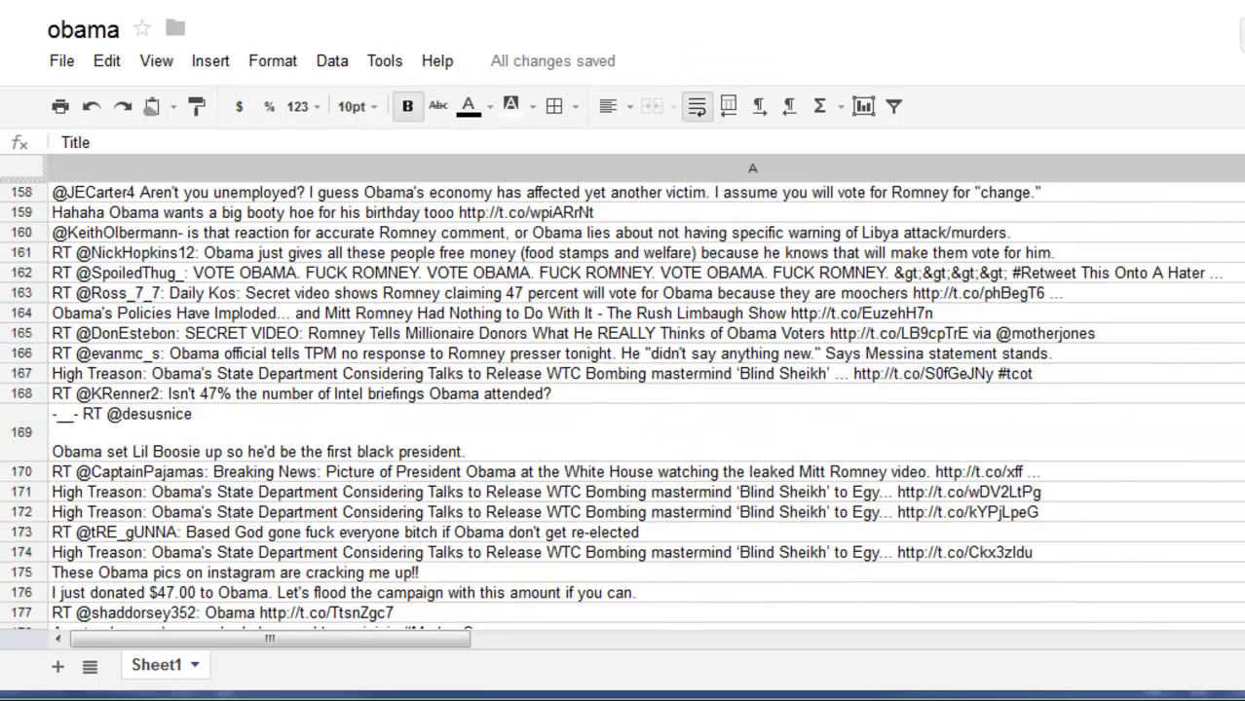
scroll(623, 390, down, 3)
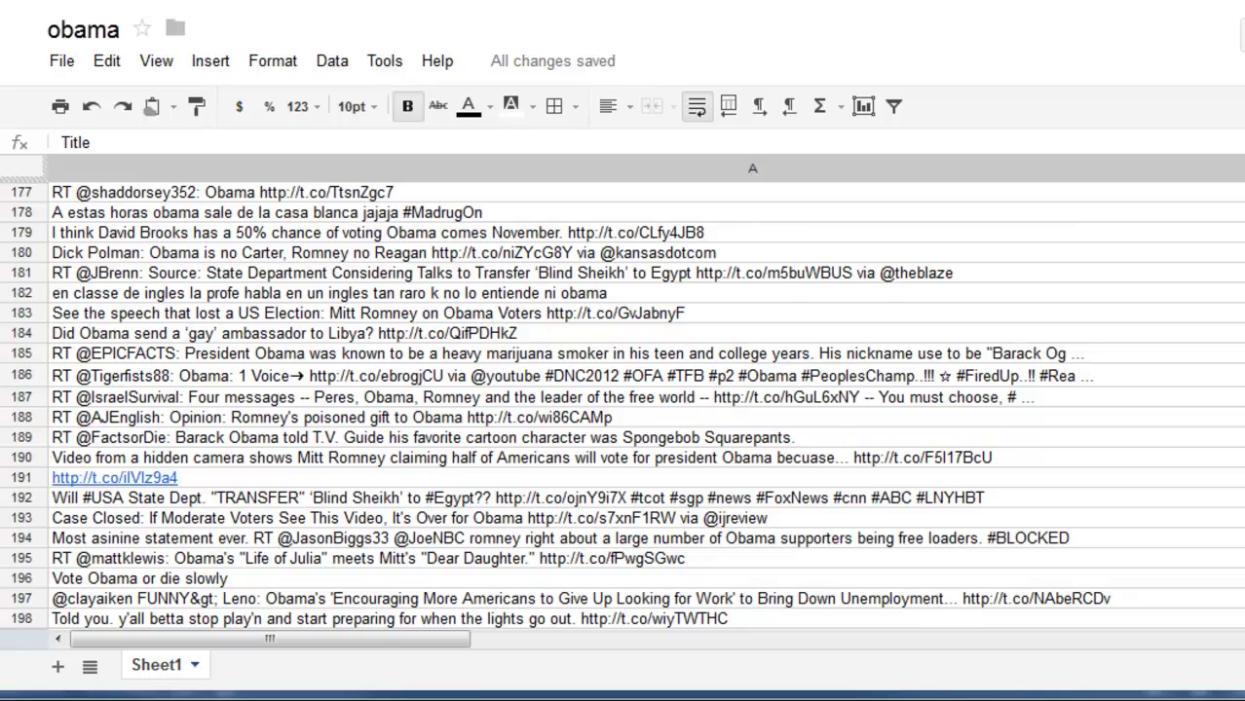
scroll(623, 389, up, 20)
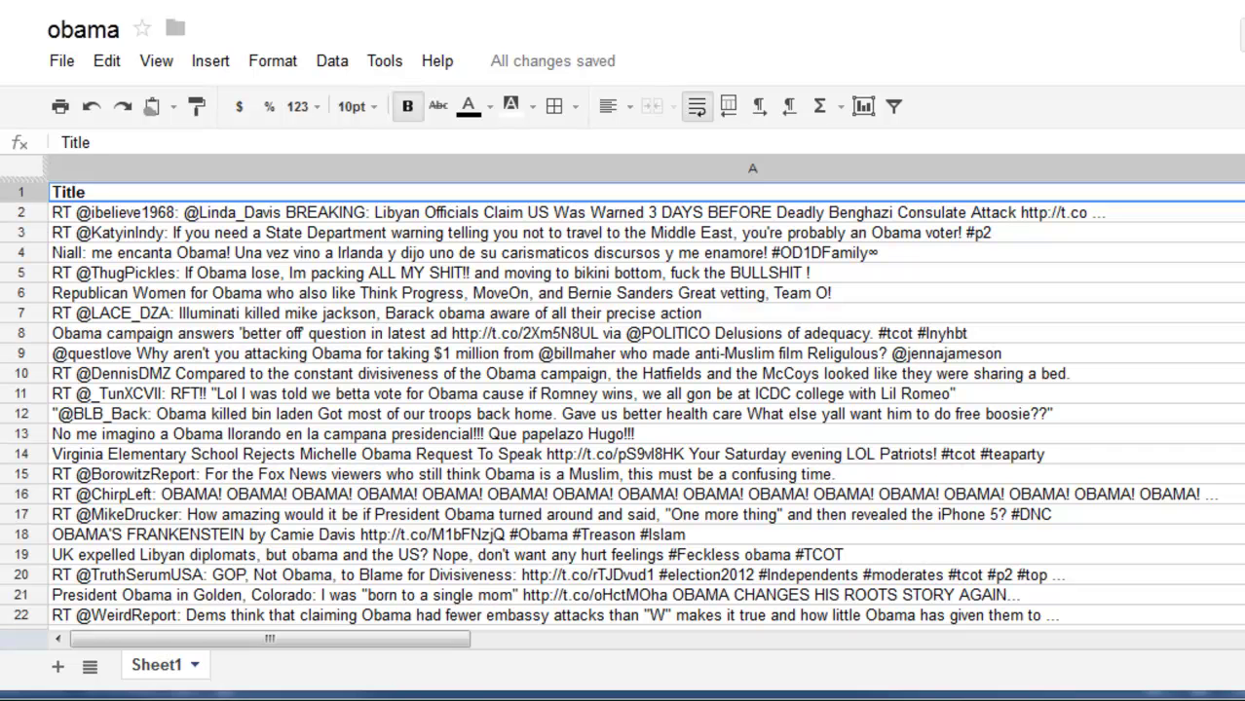
- Download the obama sheet as CSV, saving obama - Sheet1.csv to disk
click(59, 62)
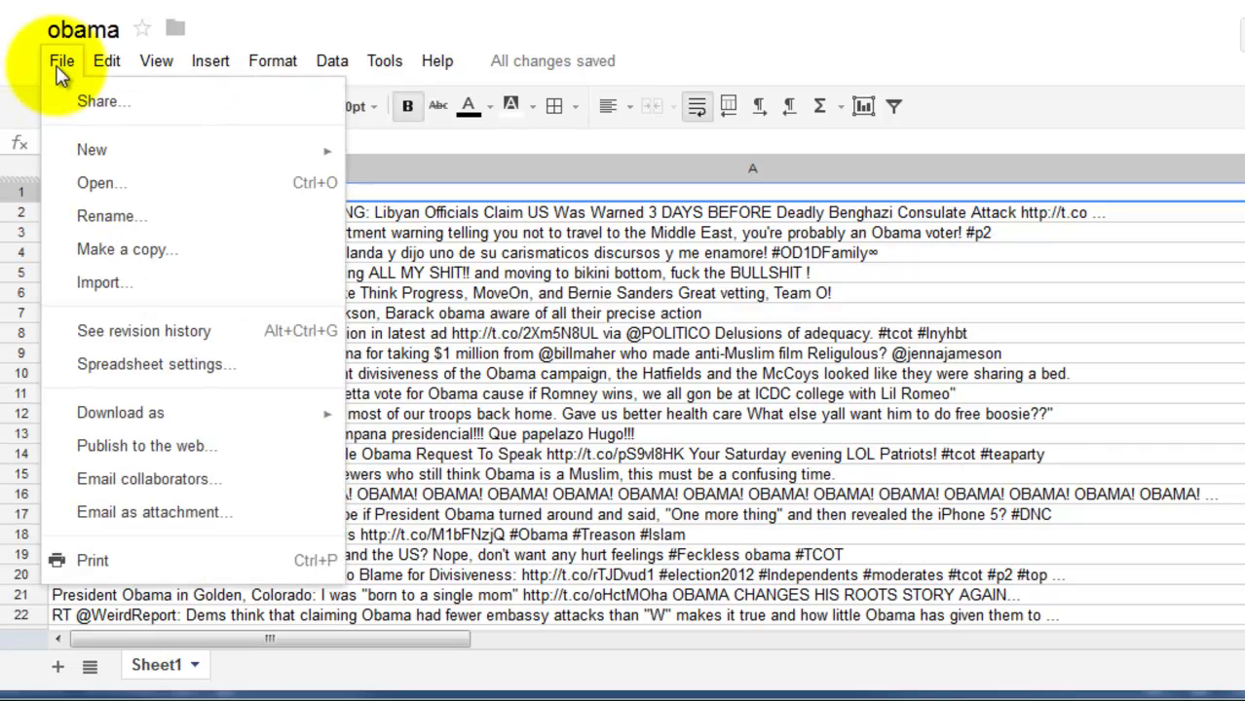
mouse_move(308, 425)
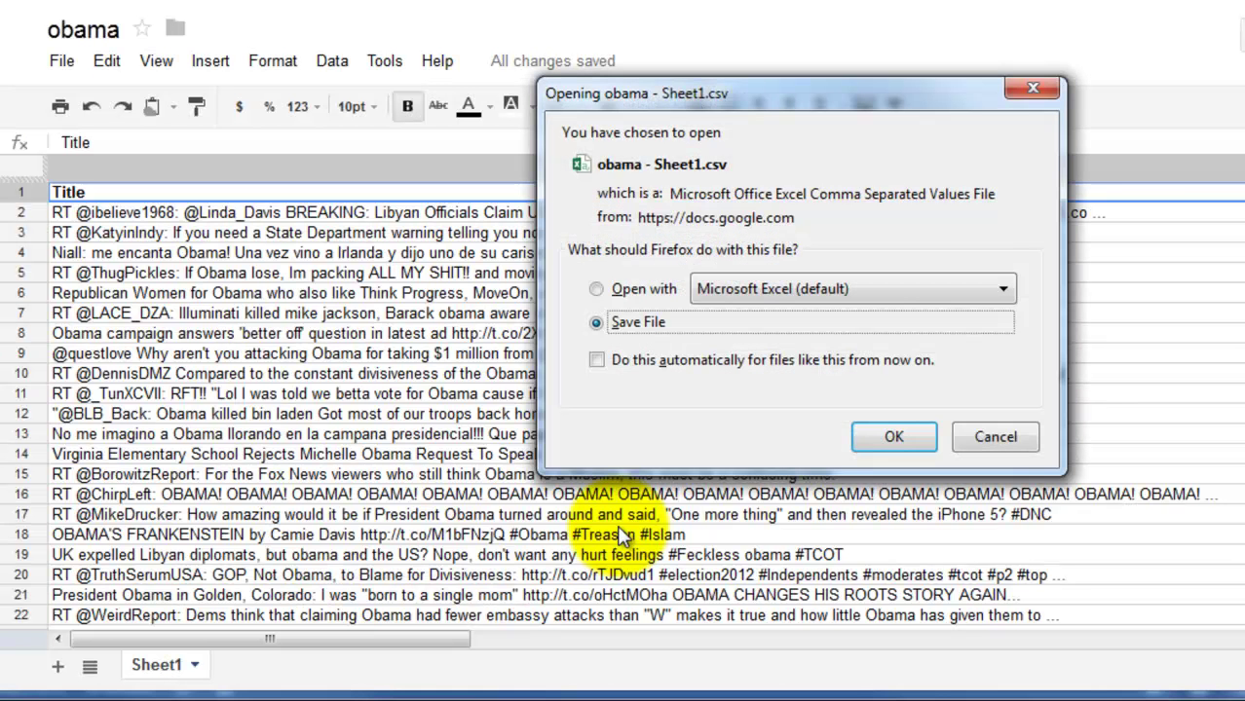
click(894, 437)
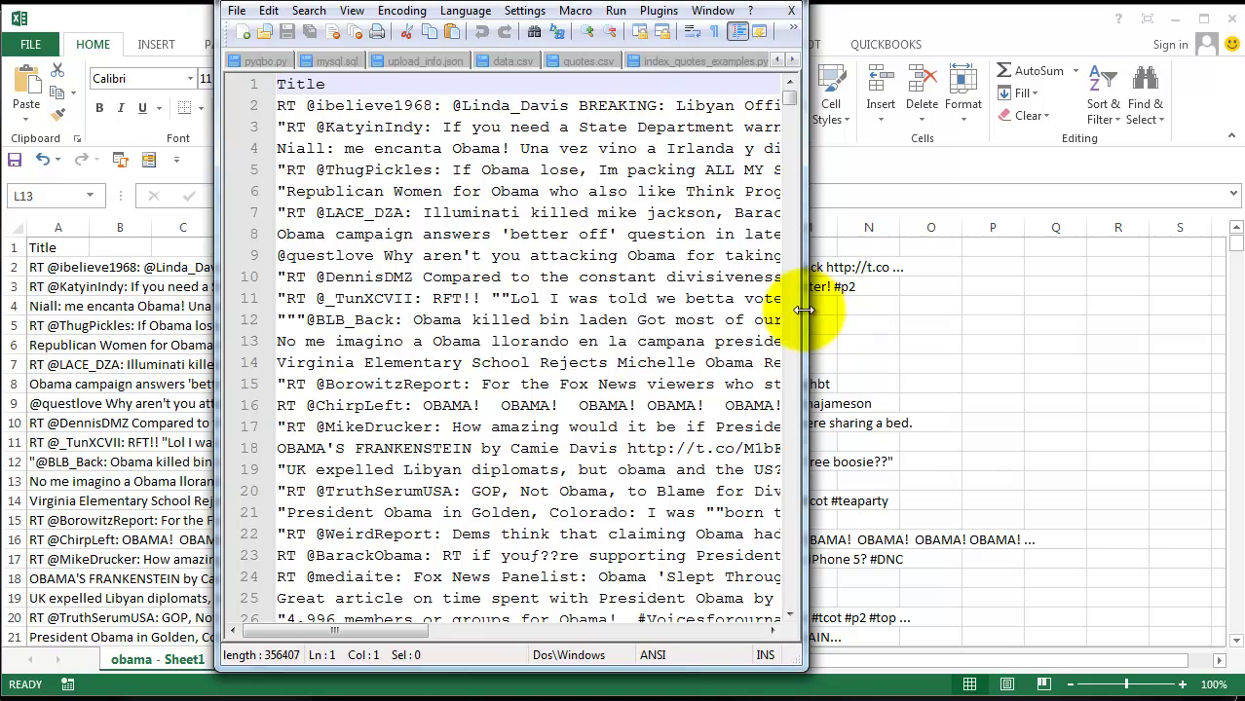
- Widen the Notepad++ window and convert the obama CSV to ISO 8859-1 encoding
drag(808, 308, 1082, 366)
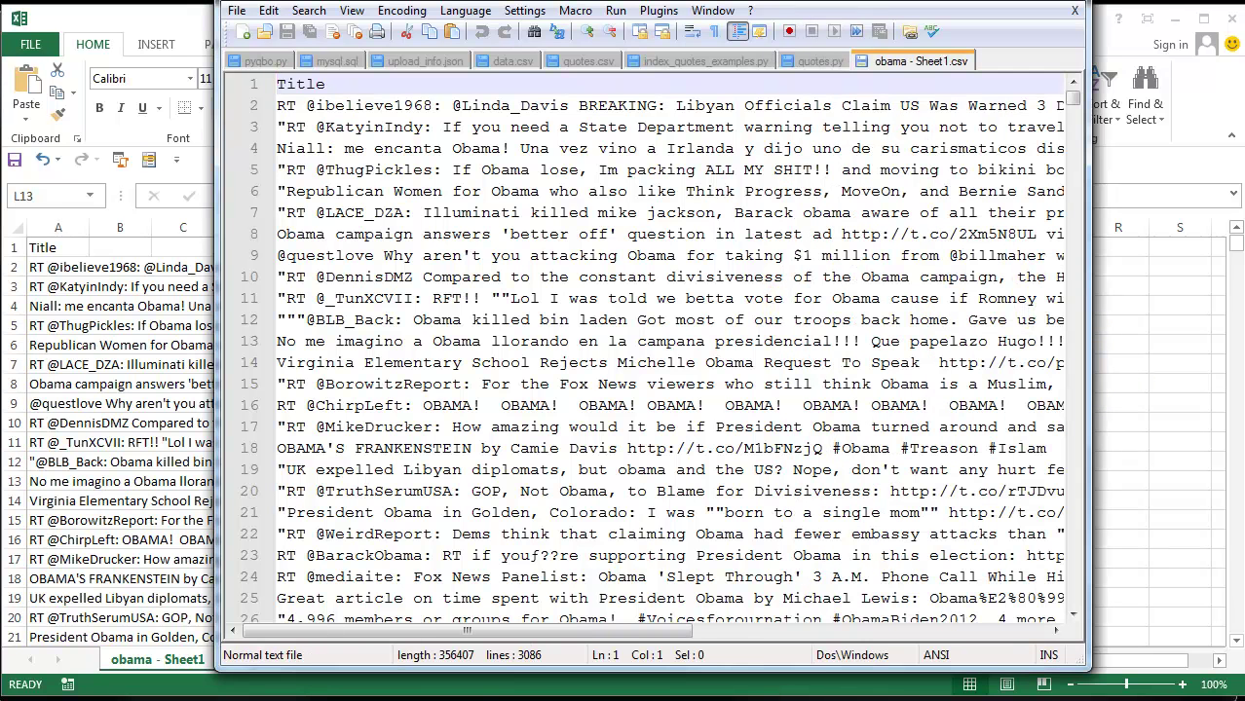
drag(717, 13, 692, 14)
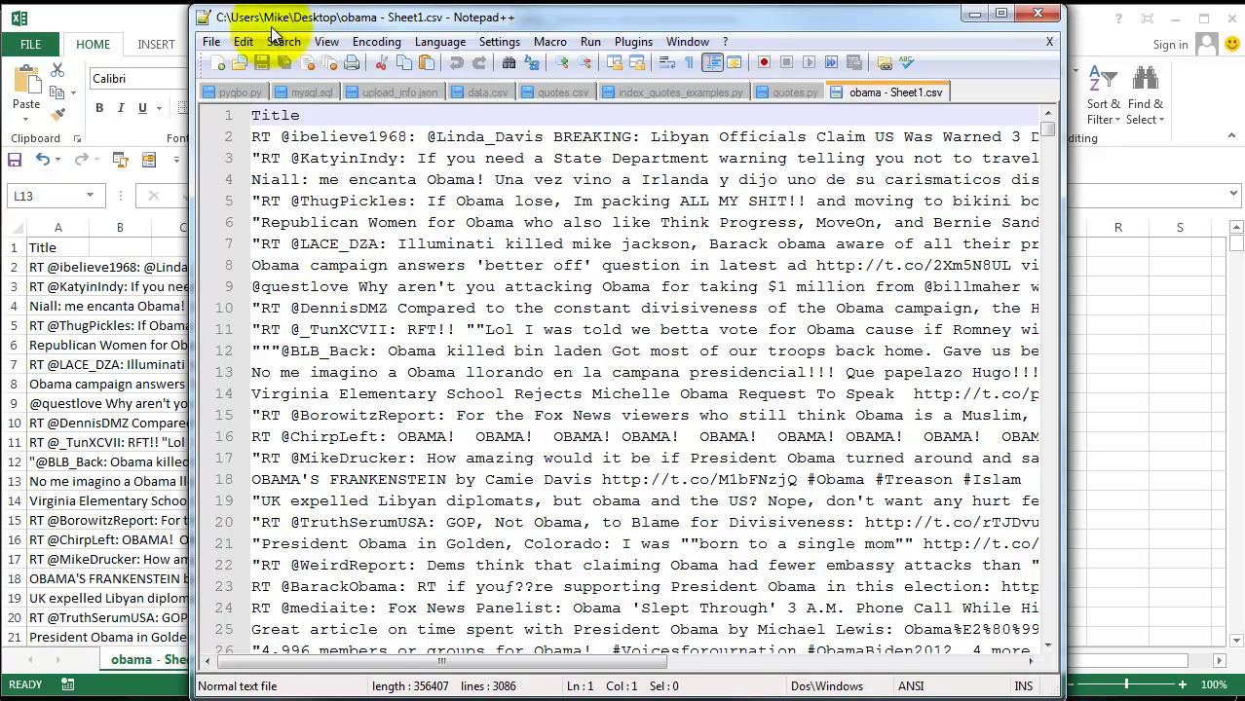
click(398, 44)
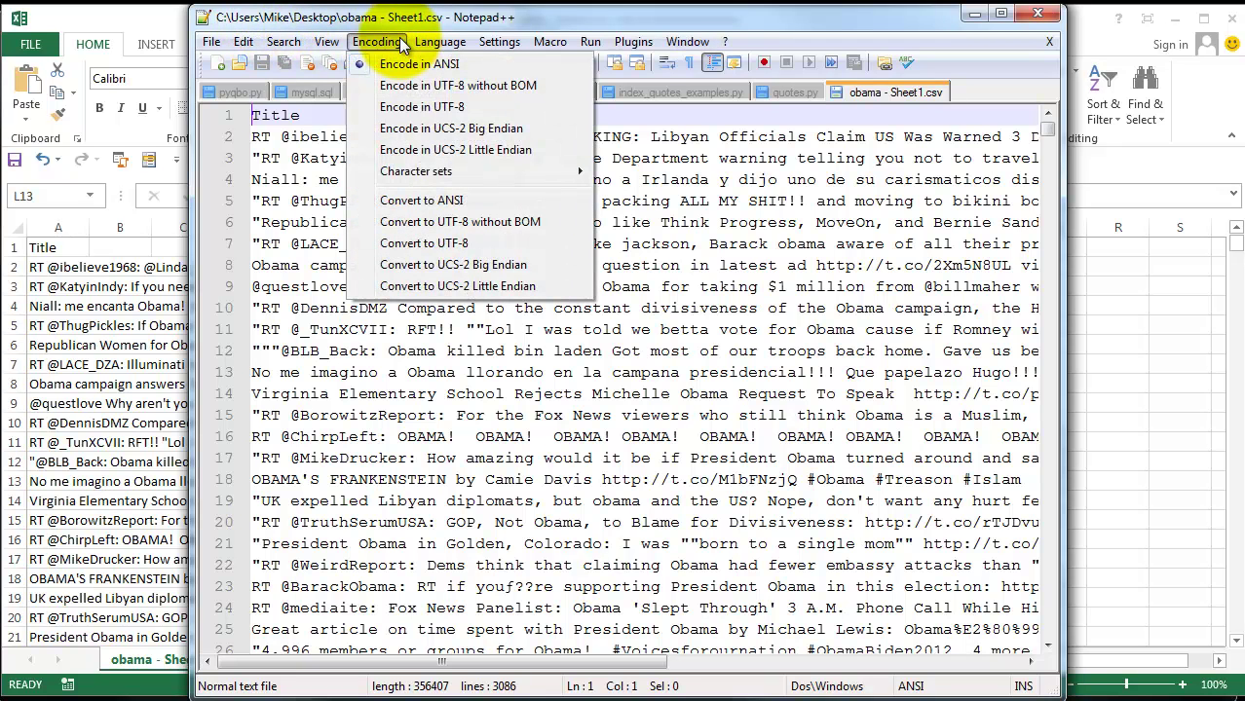
mouse_move(478, 176)
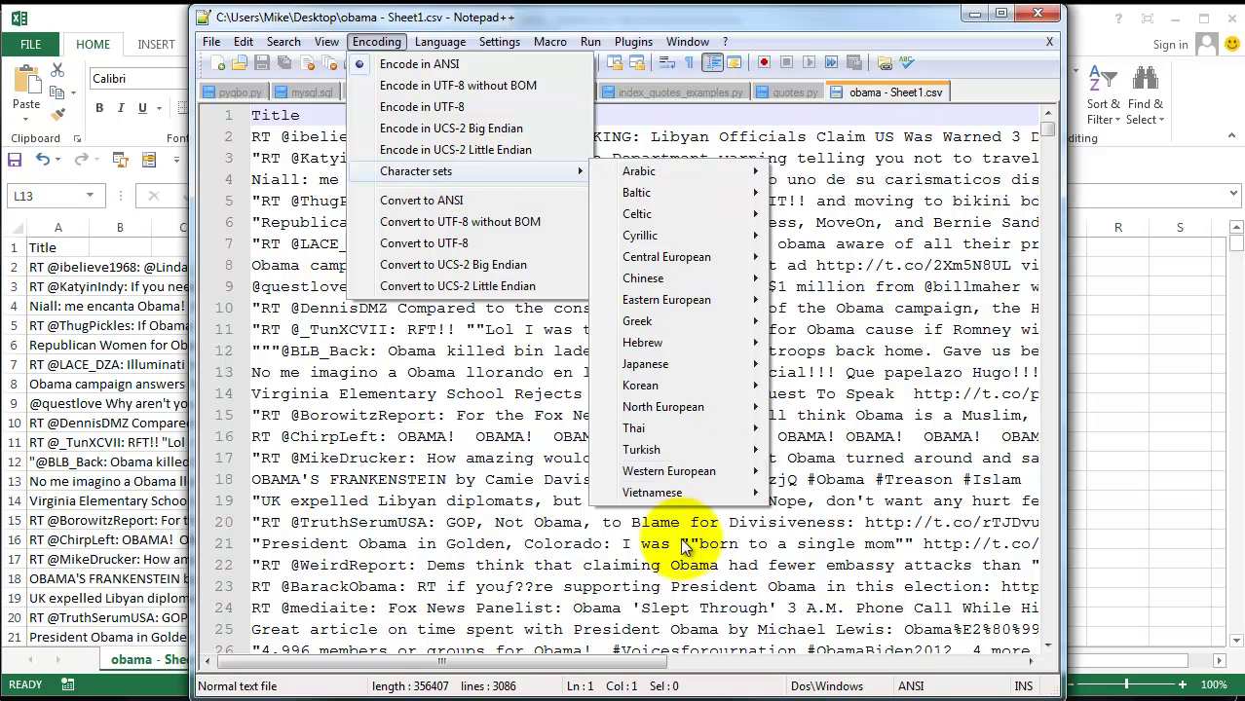
mouse_move(714, 473)
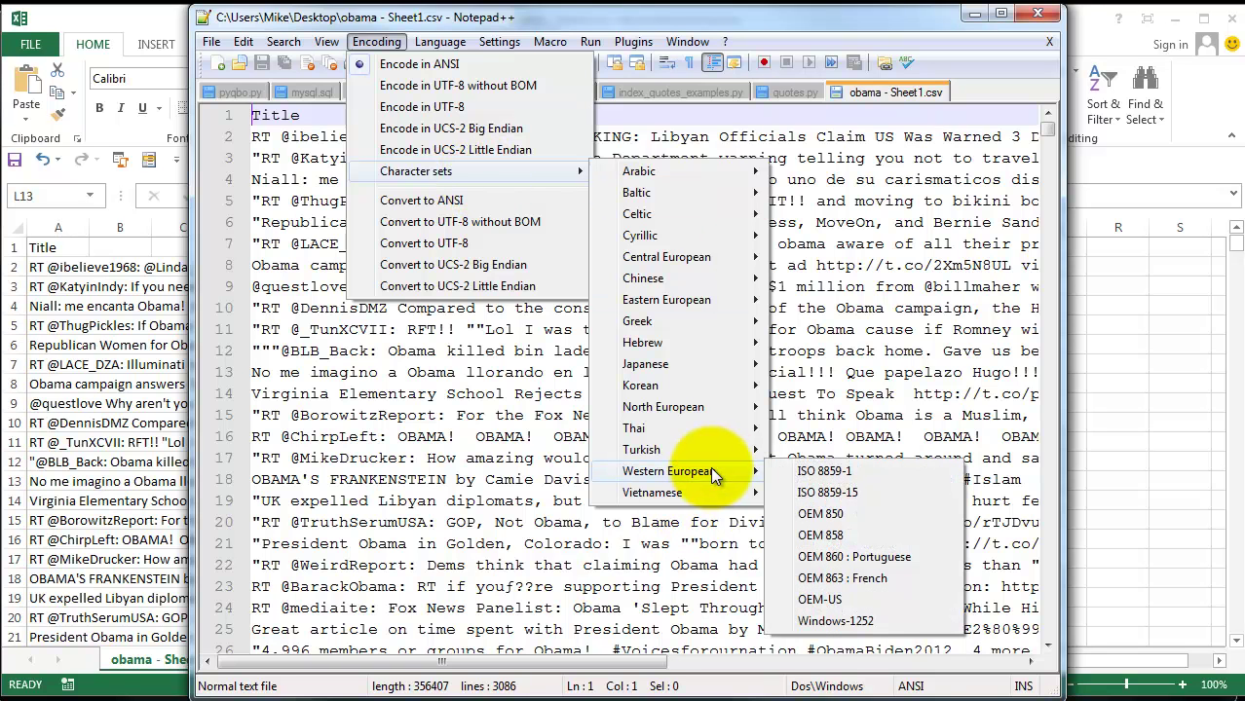
click(870, 471)
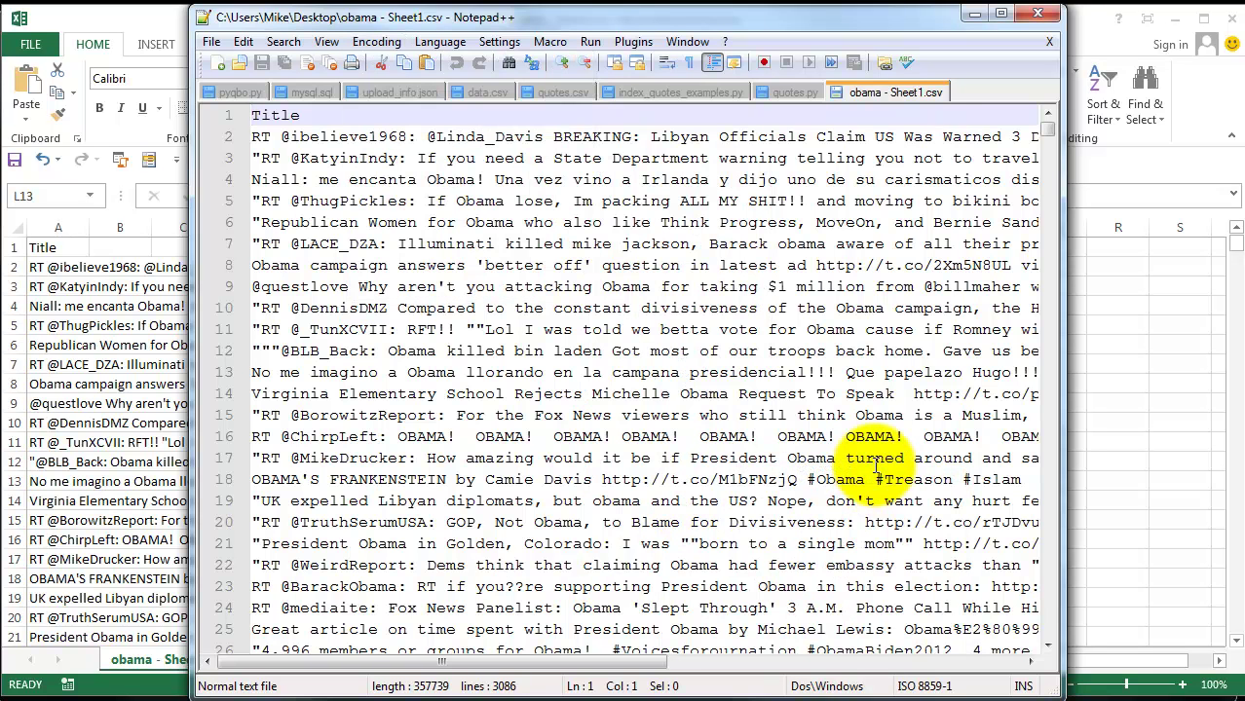
- Close the obama CSV tab and quit Notepad++
right_click(915, 95)
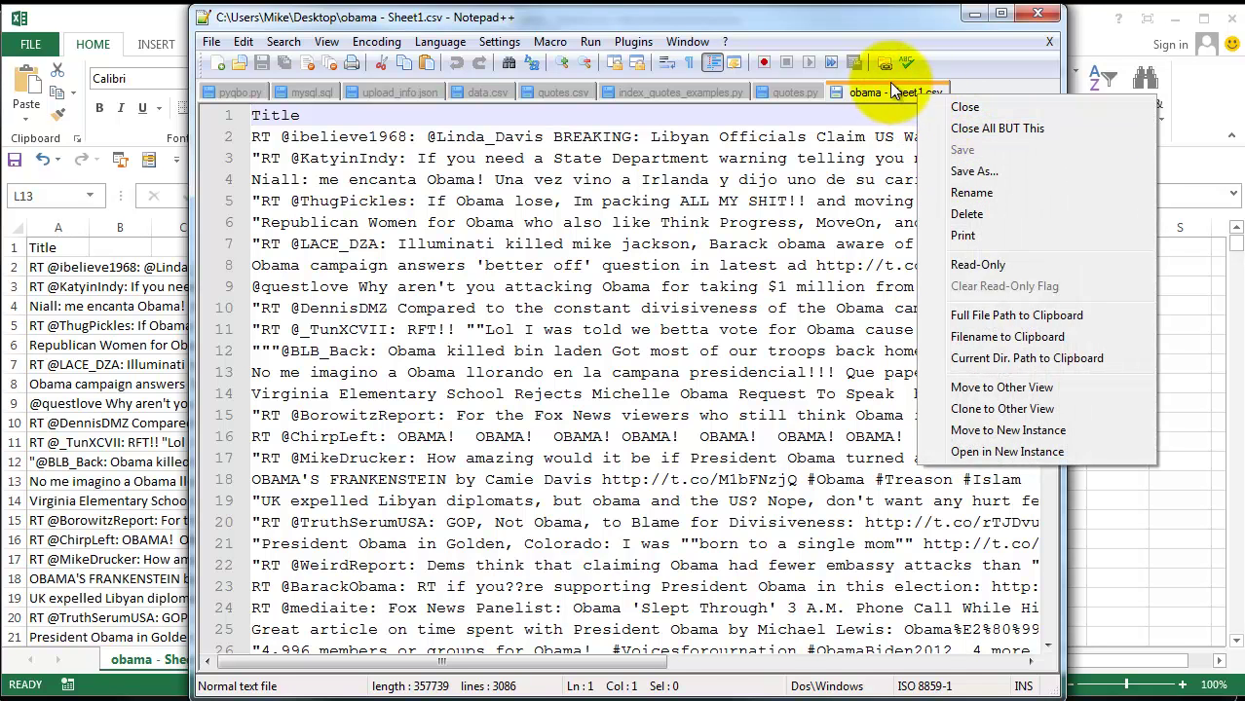
click(890, 92)
right_click(890, 92)
click(931, 109)
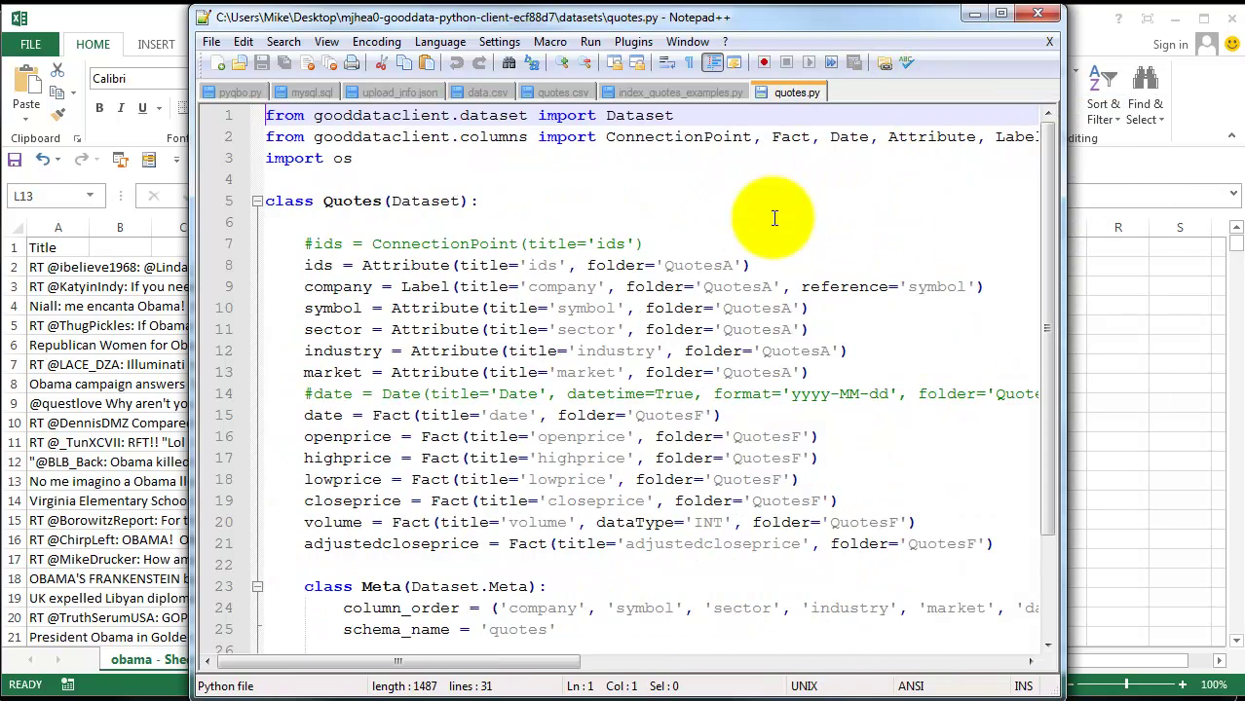
click(1050, 17)
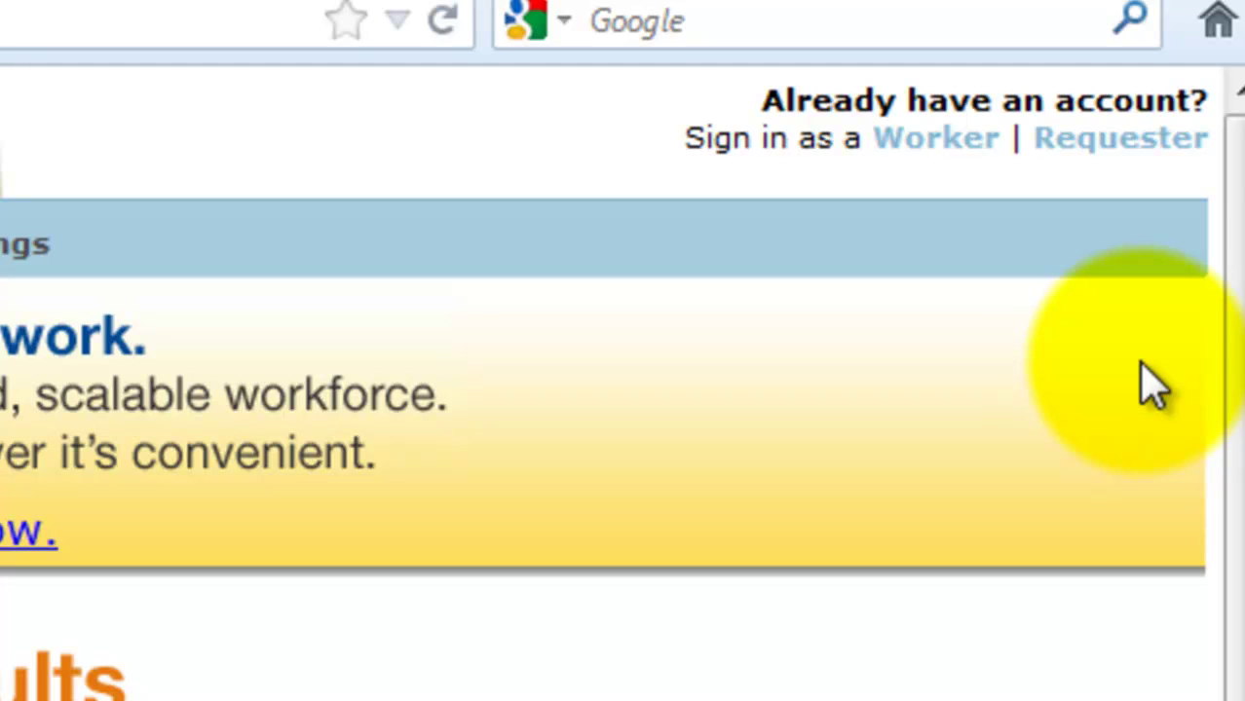
- As a requester, create a new project from the Sentiment template
click(1115, 161)
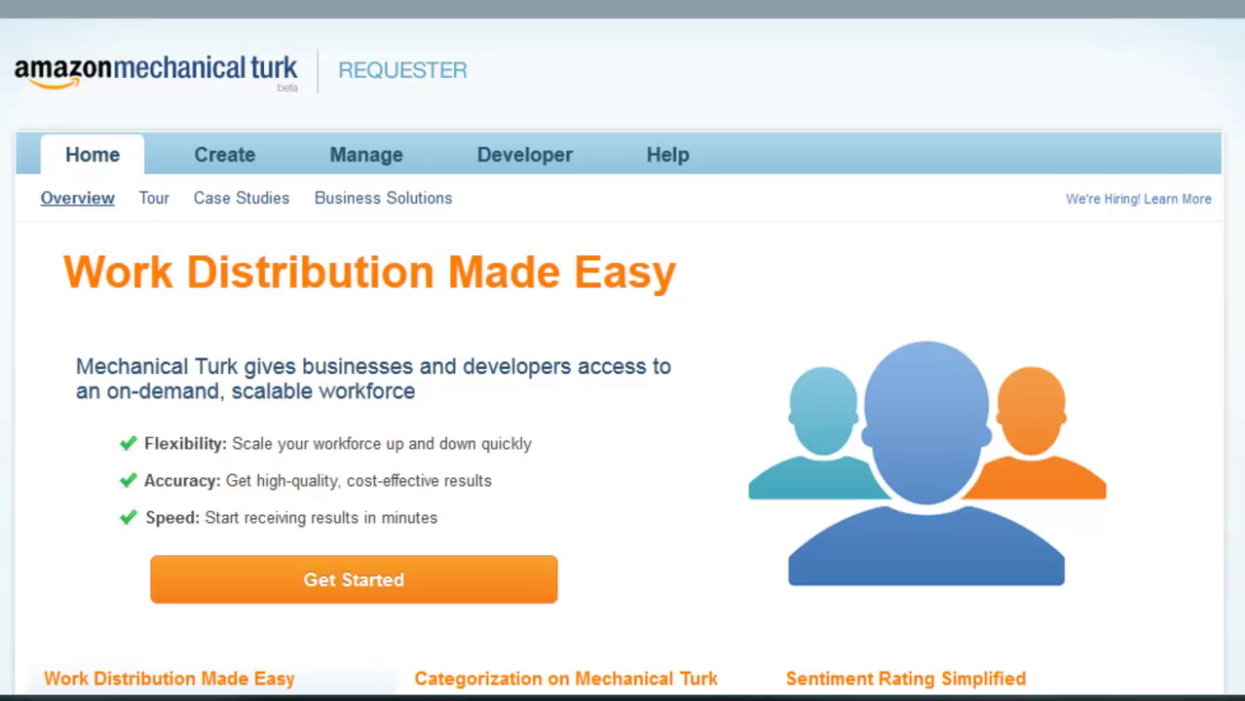
click(225, 159)
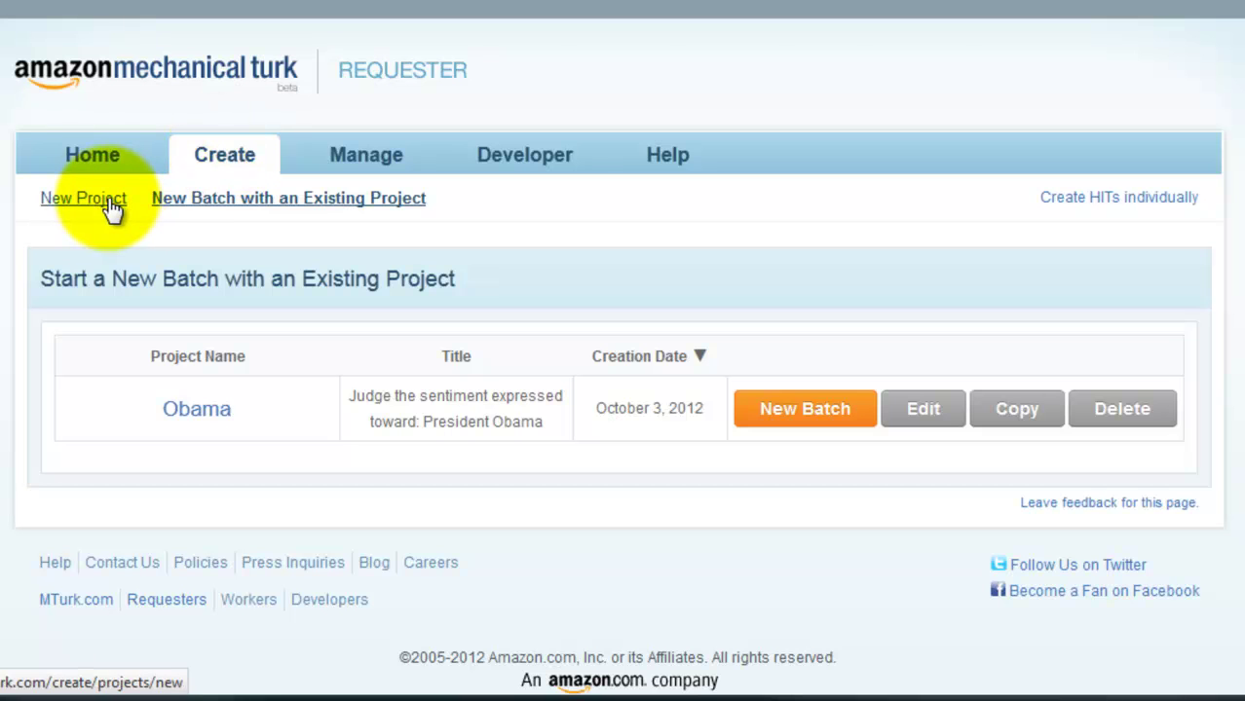
click(110, 202)
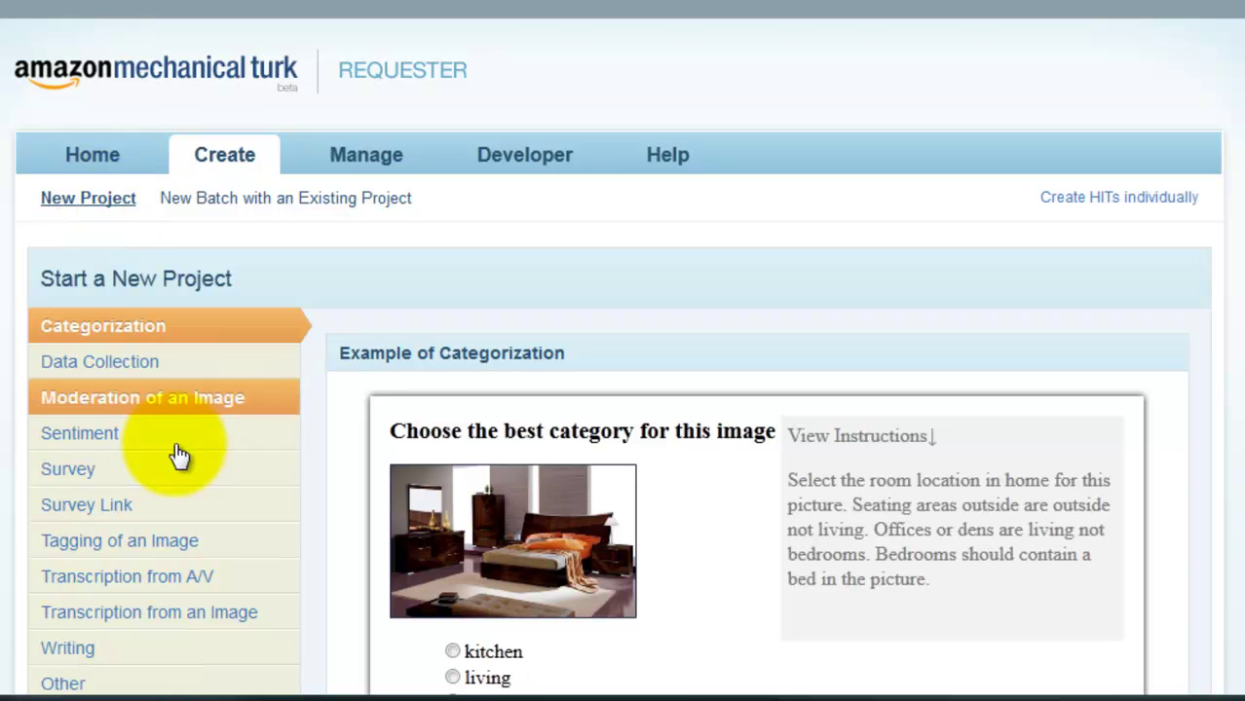
click(143, 437)
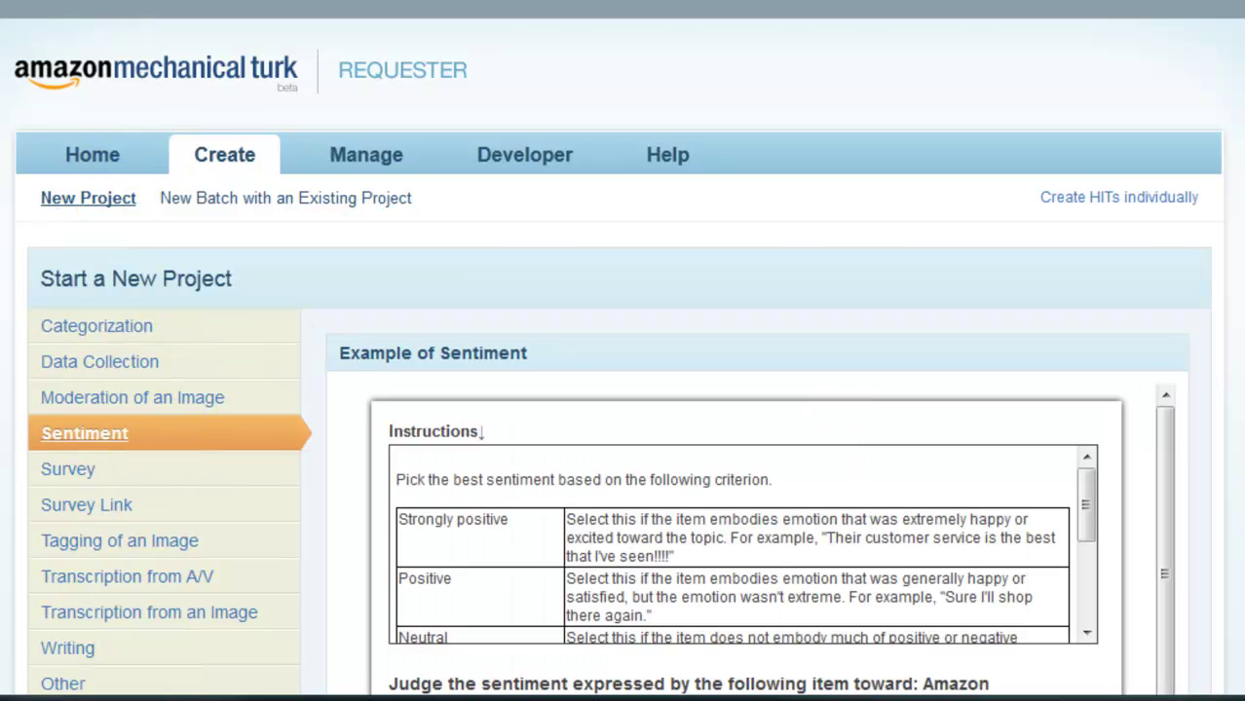
scroll(623, 389, down, 3)
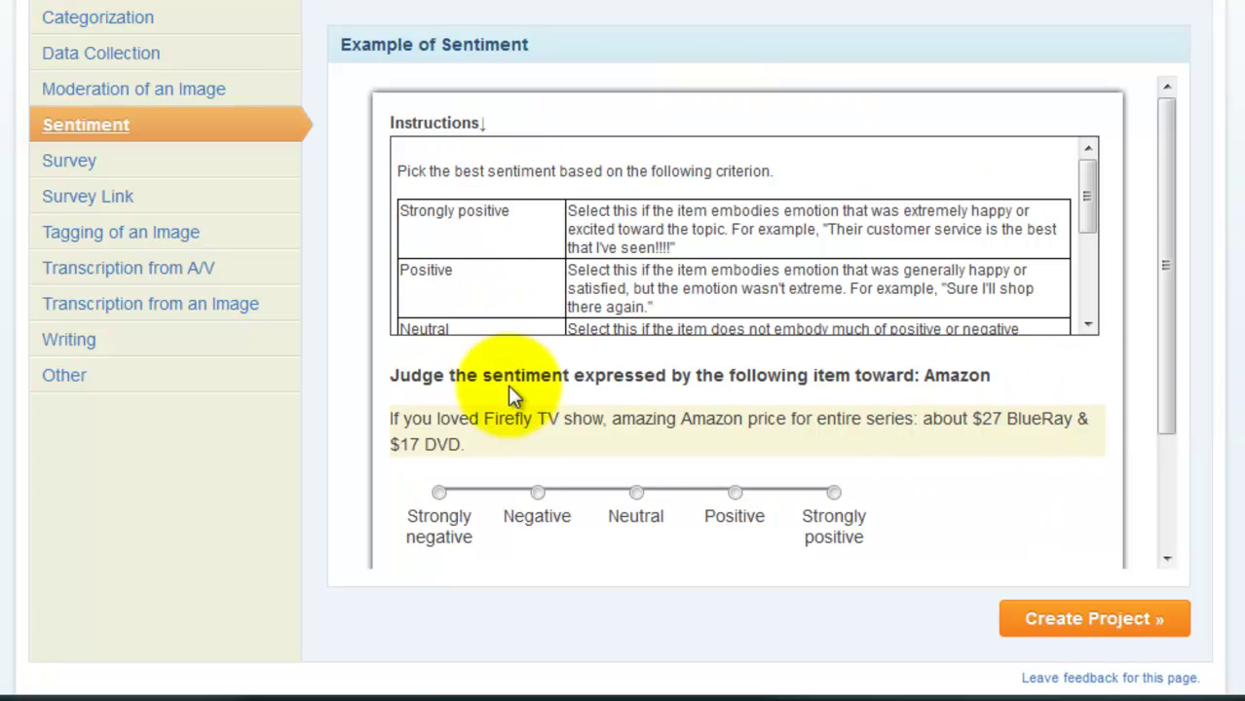
click(1116, 623)
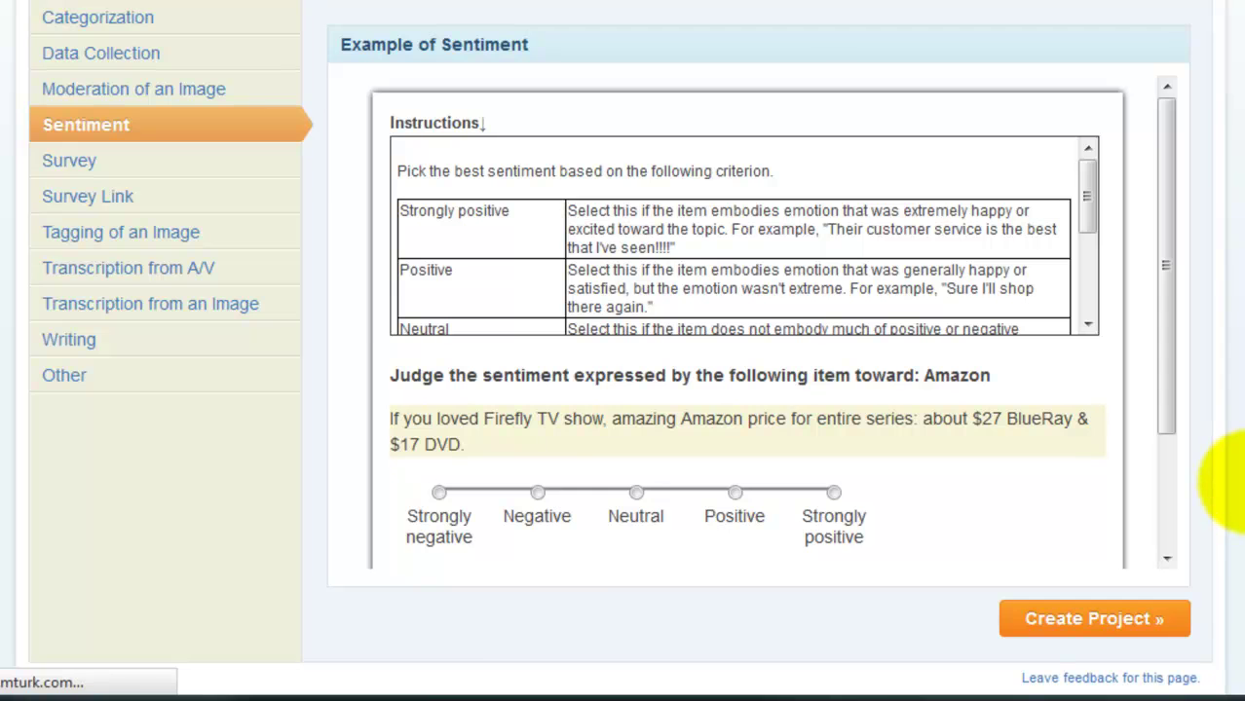
- Name the sentiment project obama_test with obama as the topic, and continue
scroll(1239, 482, down, 3)
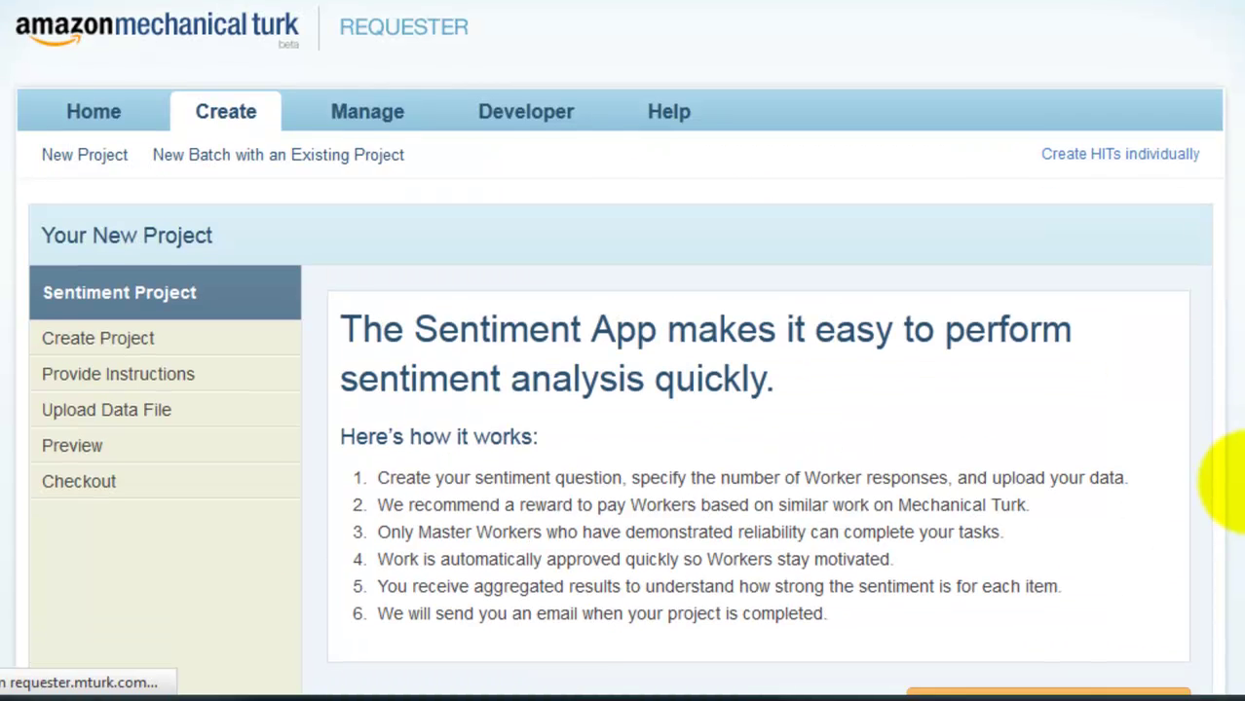
click(1152, 476)
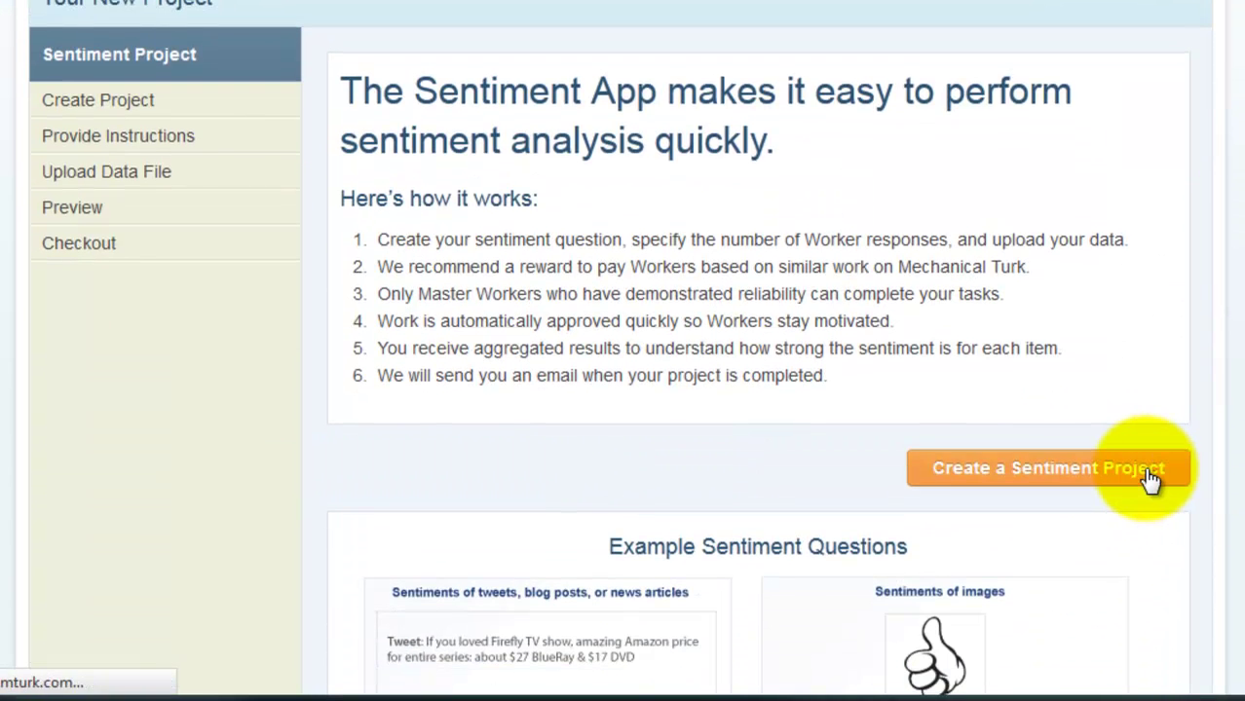
scroll(1146, 468, down, 2)
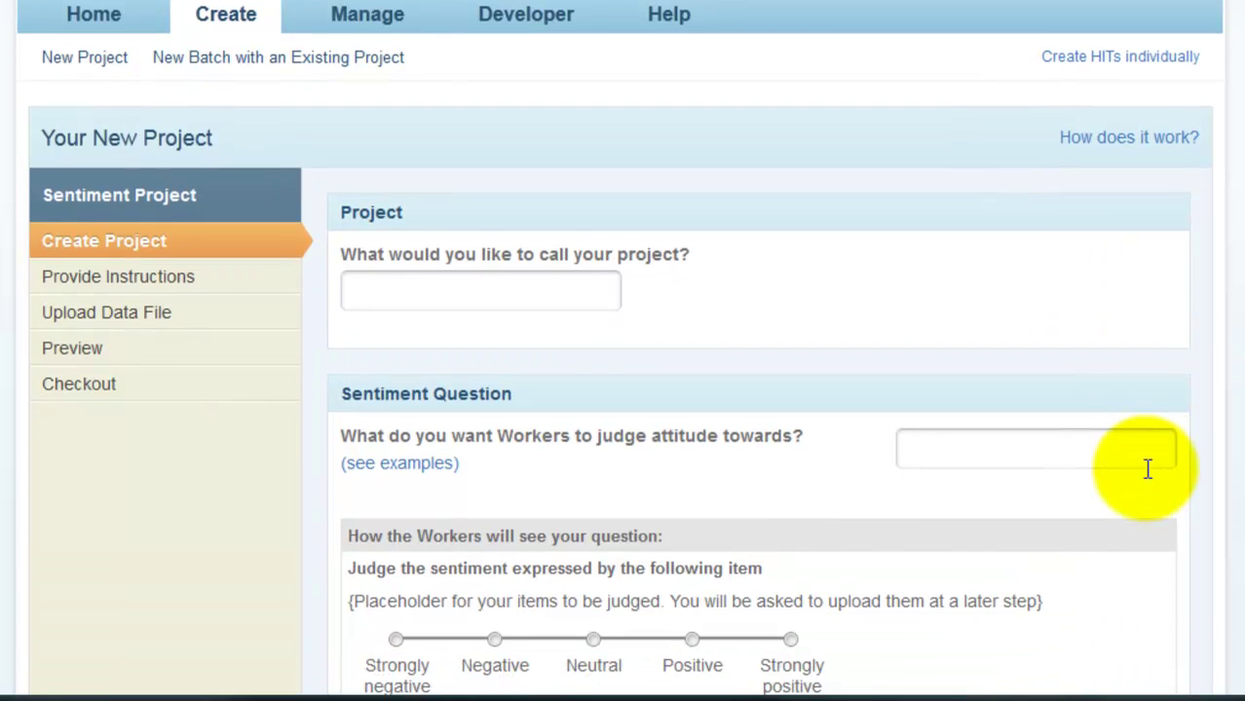
scroll(1147, 469, down, 2)
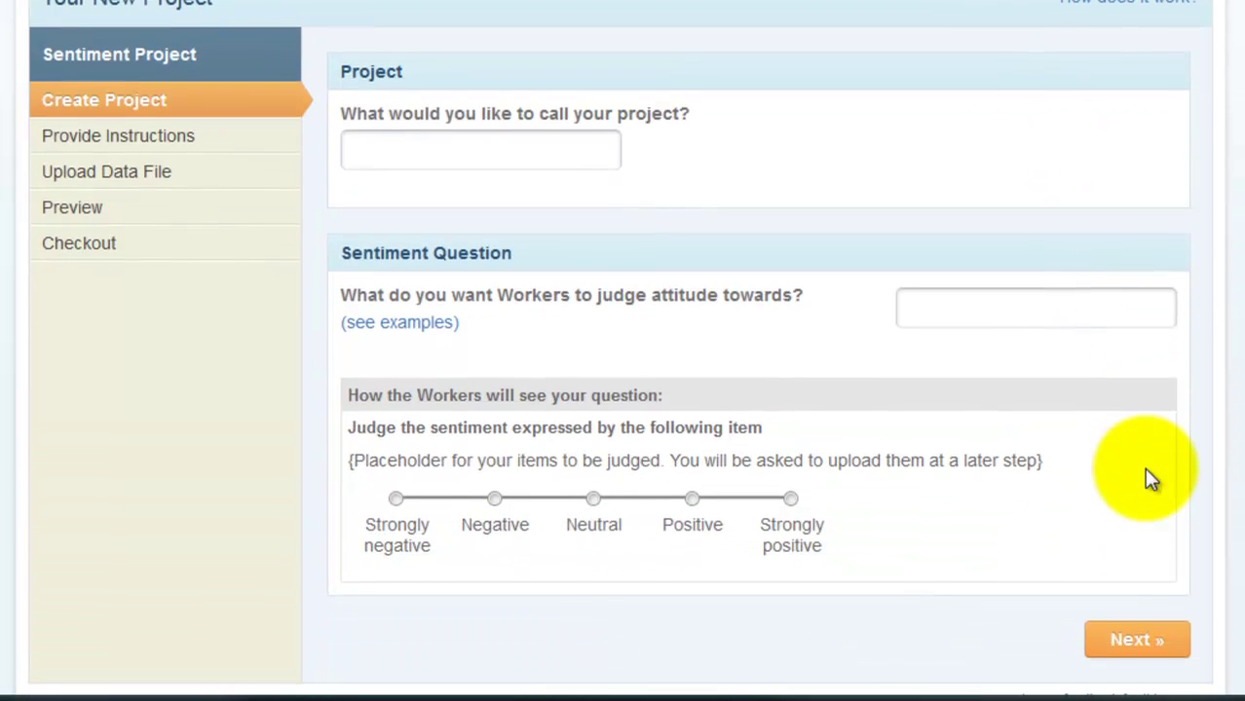
click(568, 137)
text(oba)
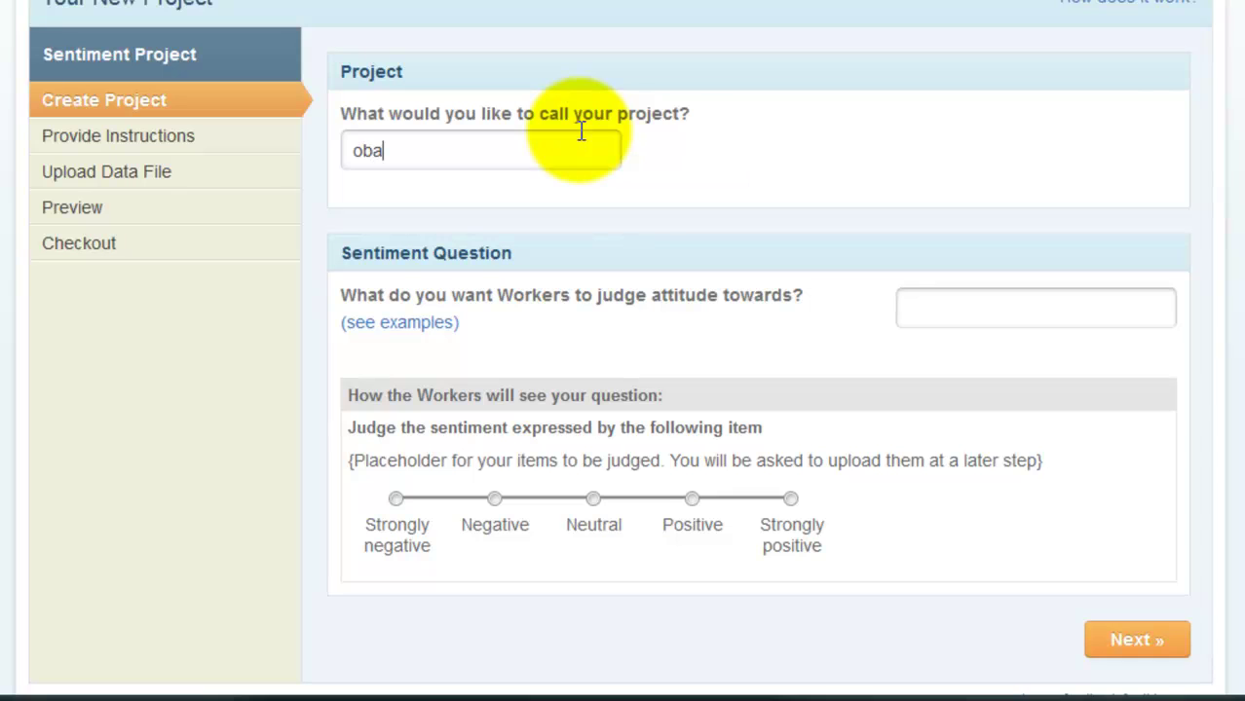
text(ma_test)
key(Tab)
key(Tab)
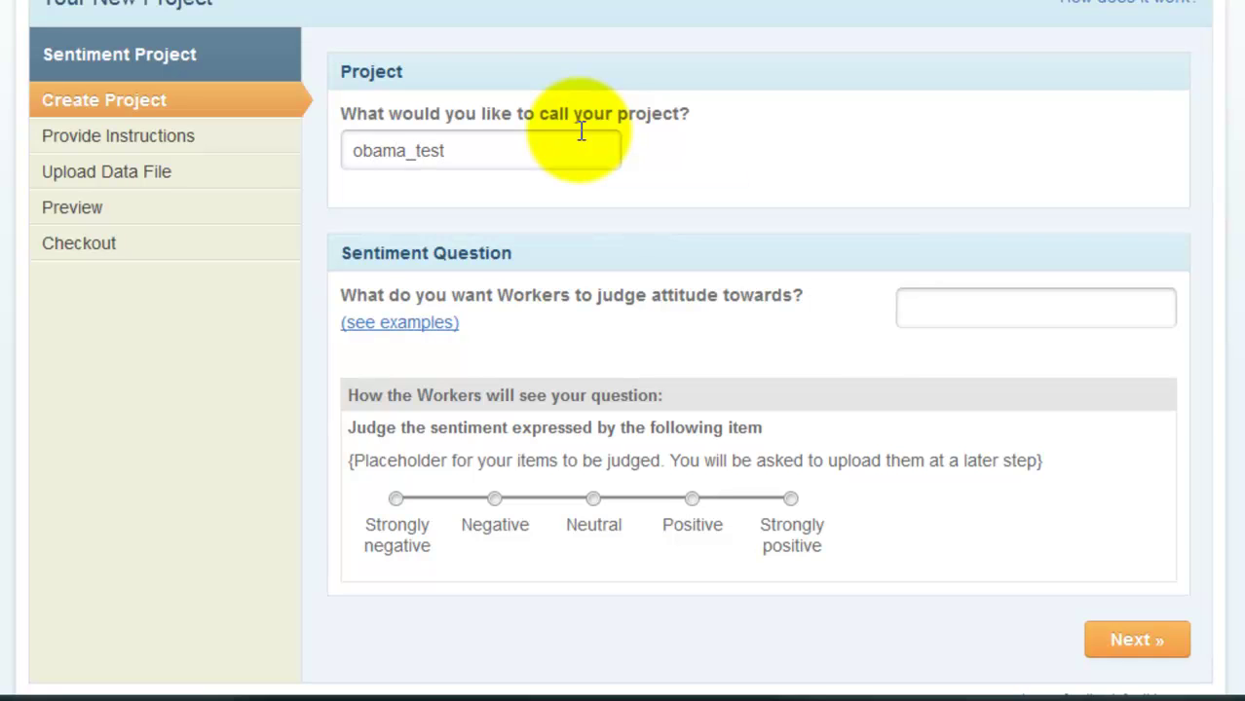
text(obama)
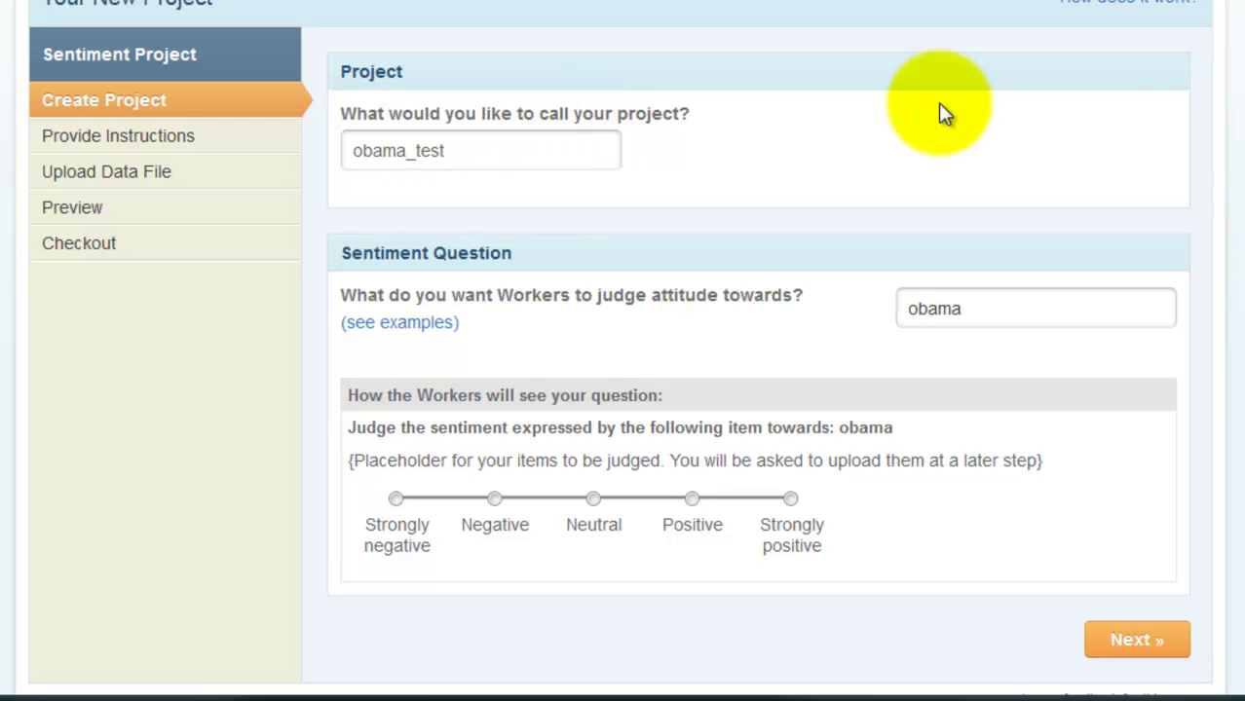
click(1173, 645)
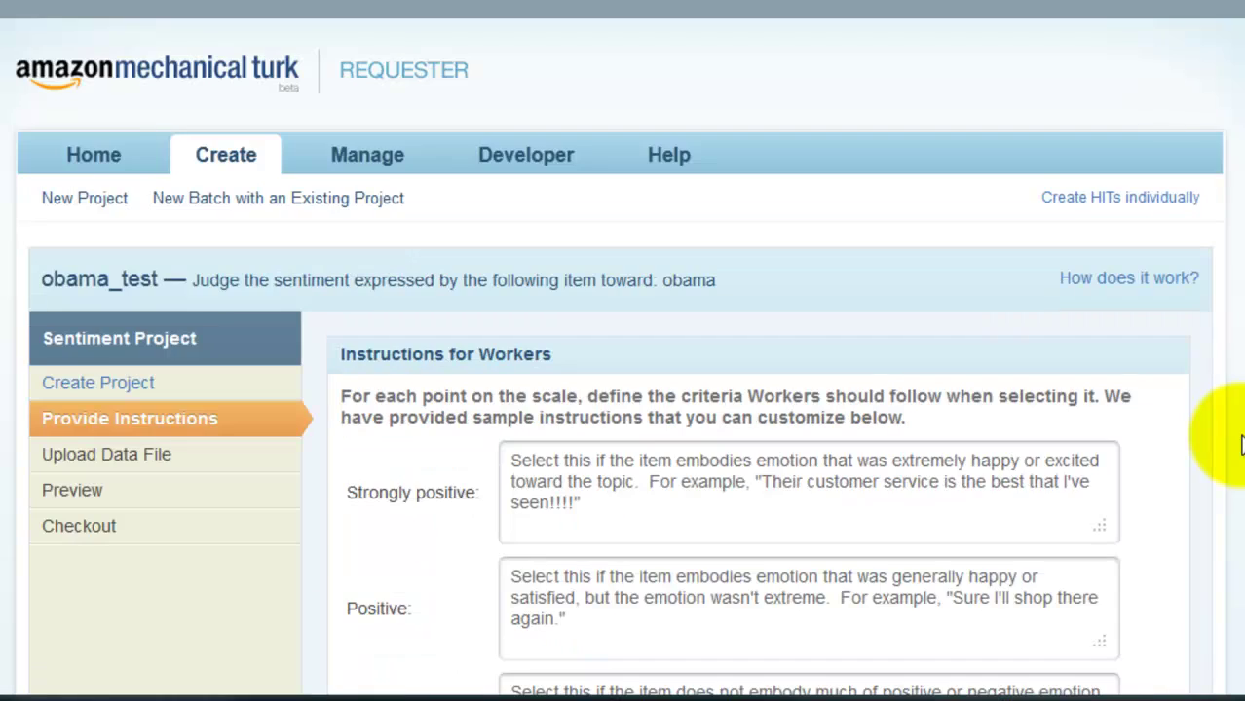
- Keep the default five-level sentiment criteria and 5 workers per item, then continue to data upload
scroll(1242, 446, down, 5)
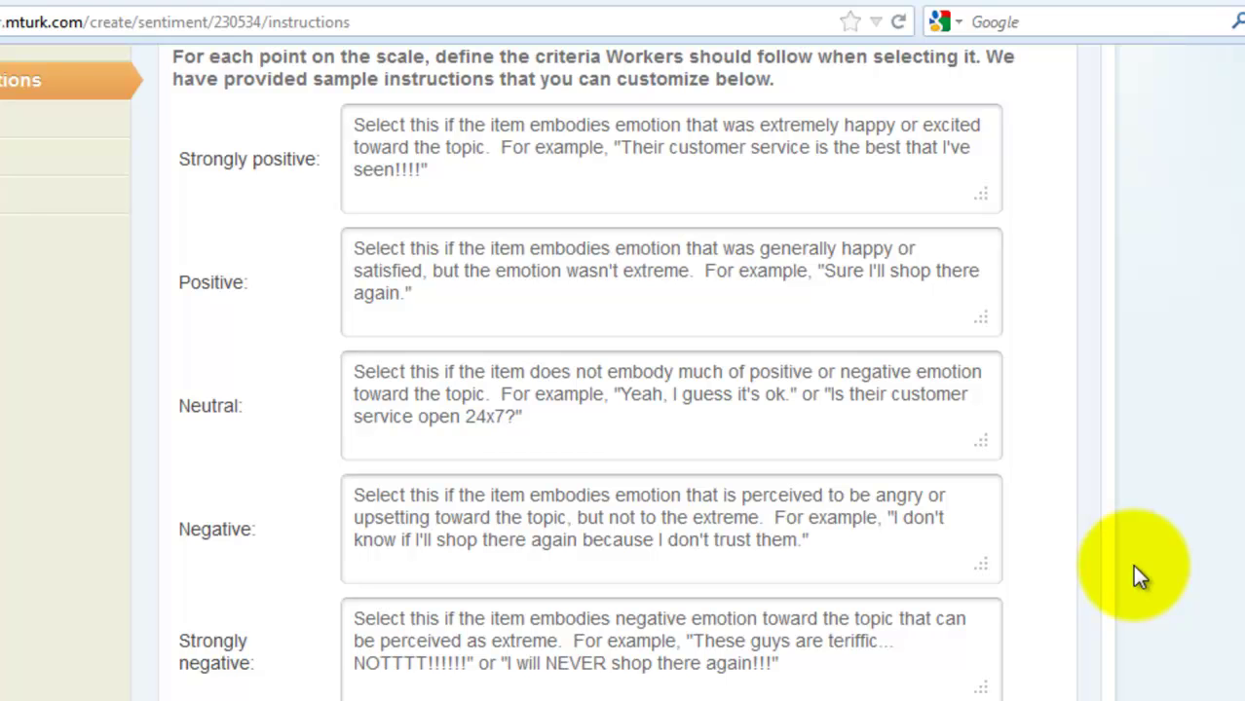
scroll(1125, 565, down, 3)
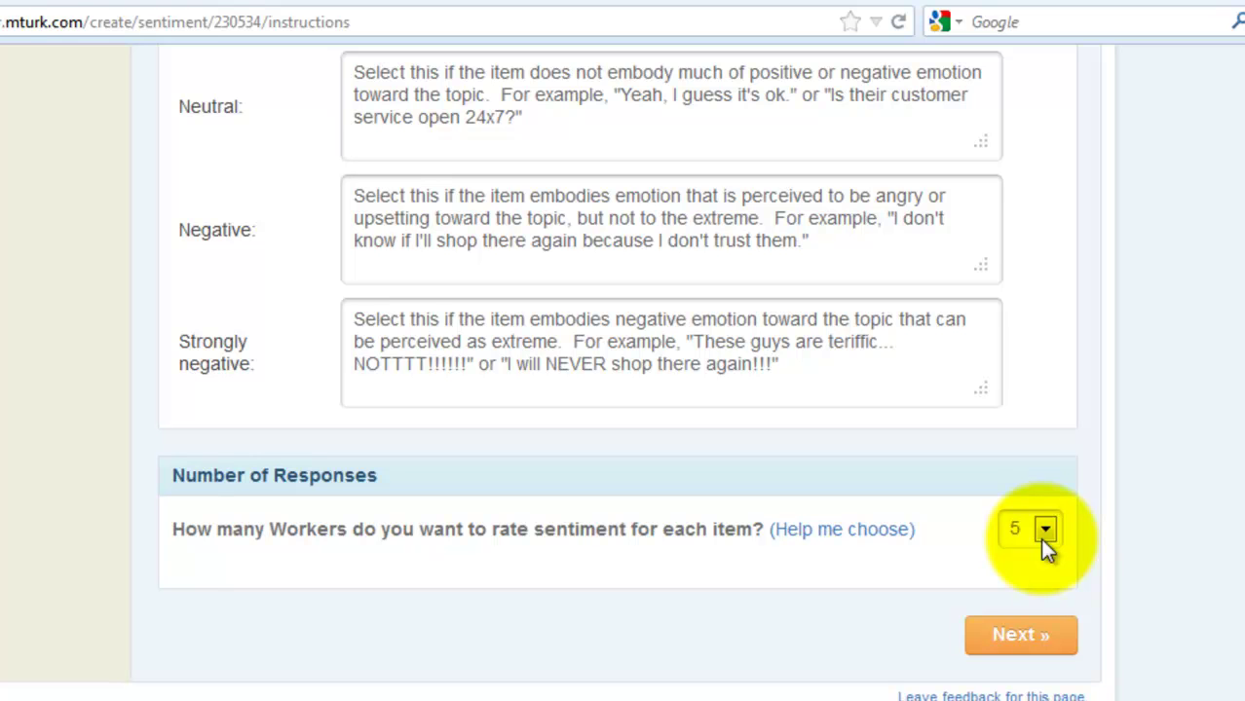
click(1064, 650)
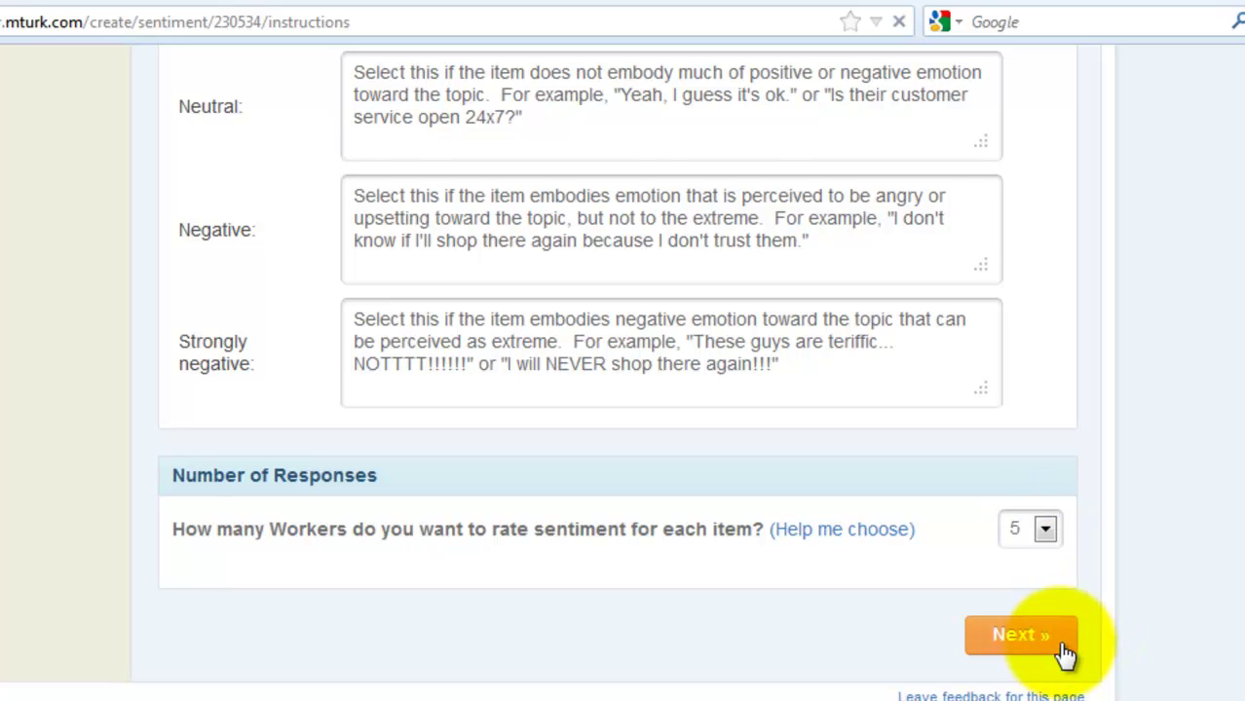